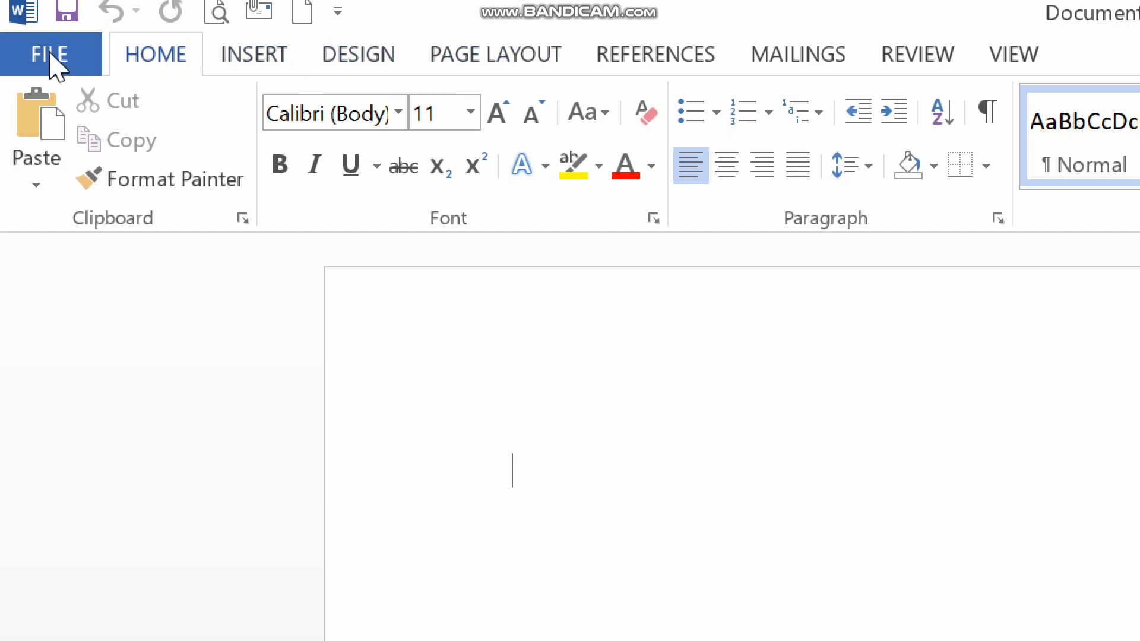
text(tabs)
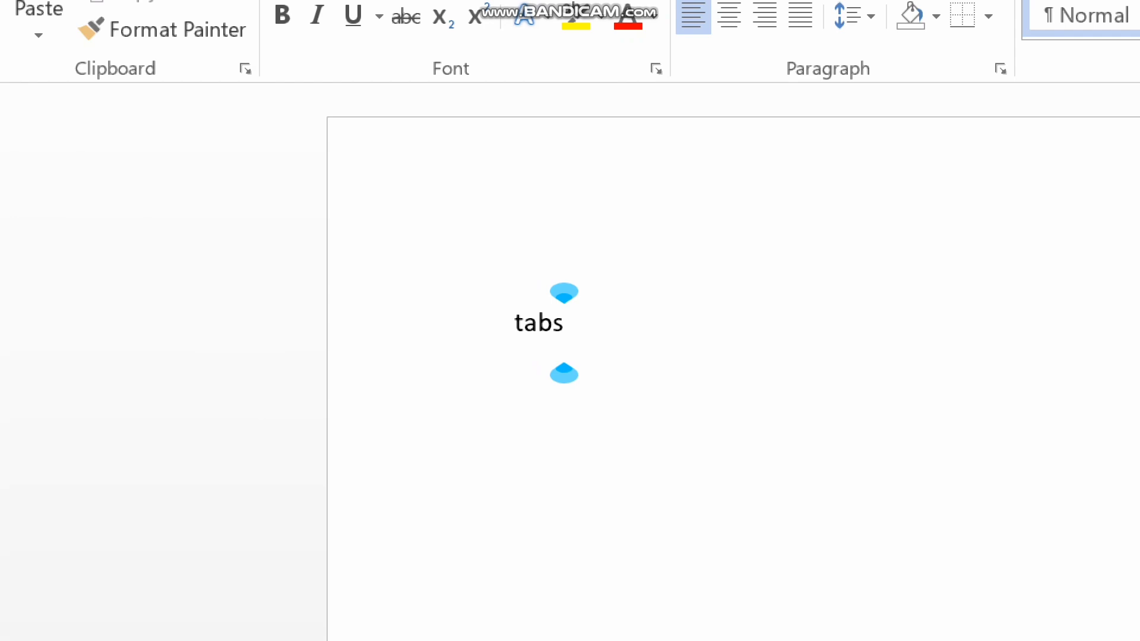
key(BackSpace)
key(BackSpace)
key(BackSpace)
key(BackSpace)
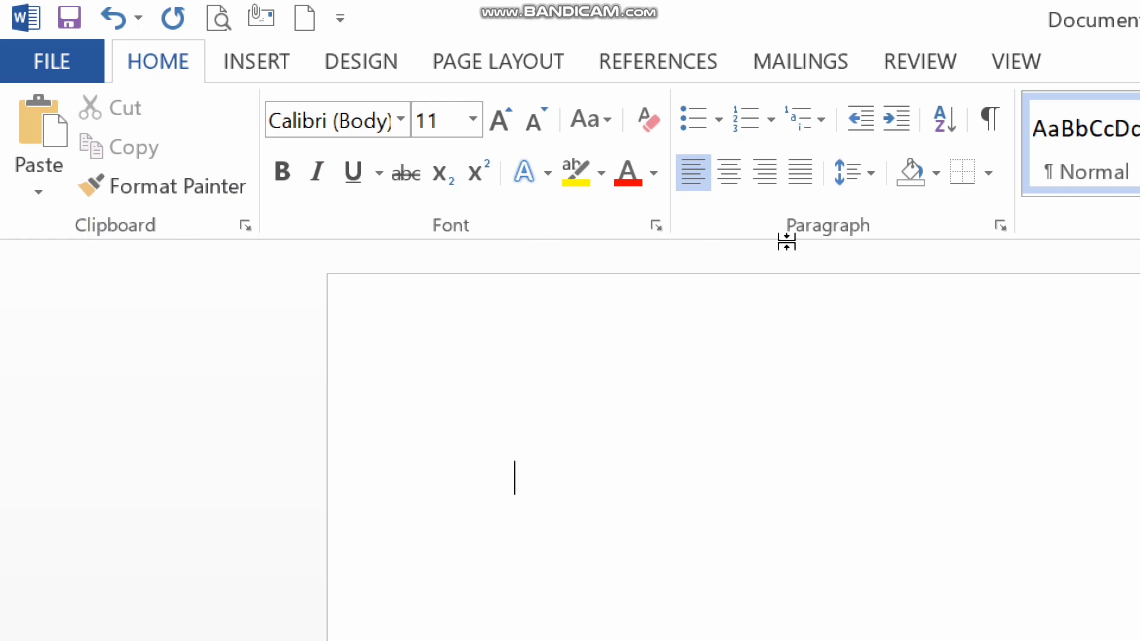
click(255, 64)
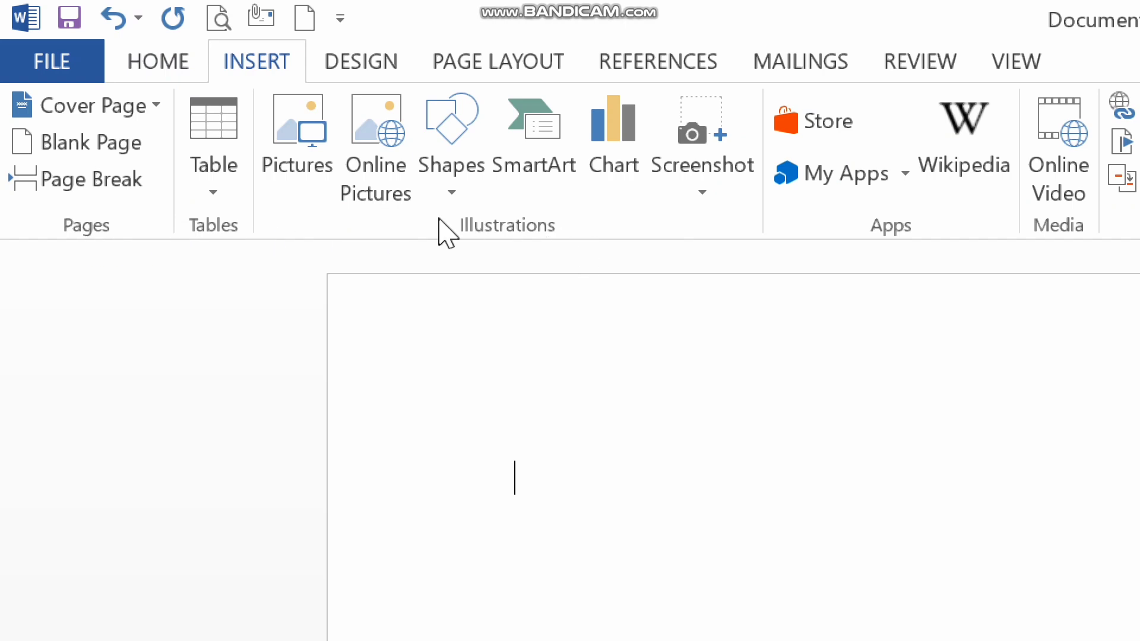
click(158, 77)
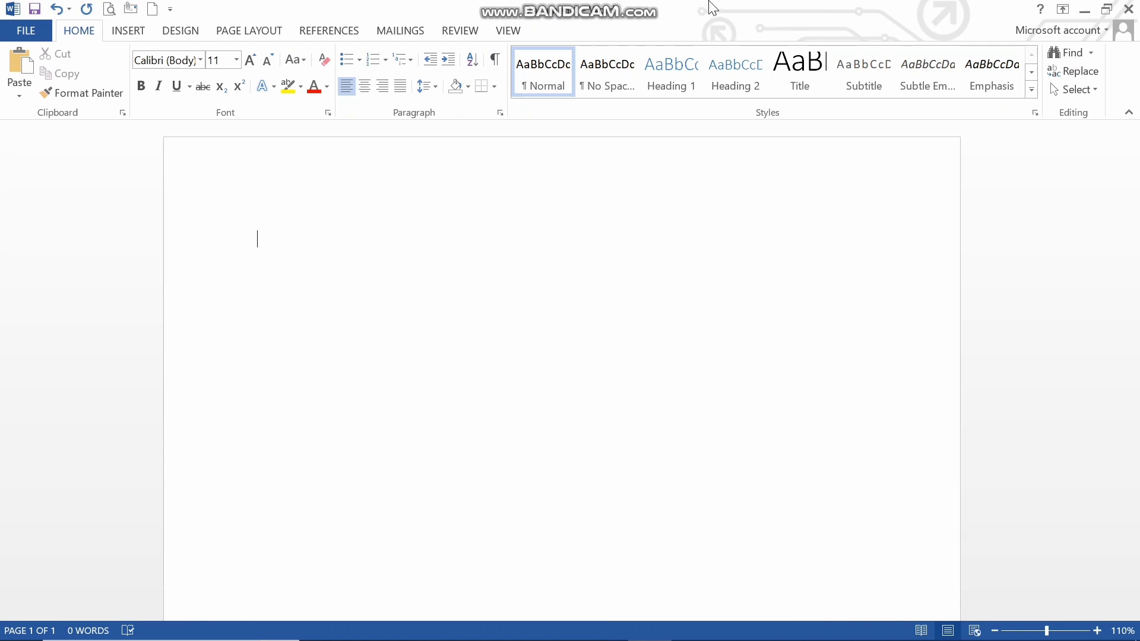
- Try the Auto-hide Ribbon and Show Tabs display options, and restore Show Tabs and Commands
click(1063, 11)
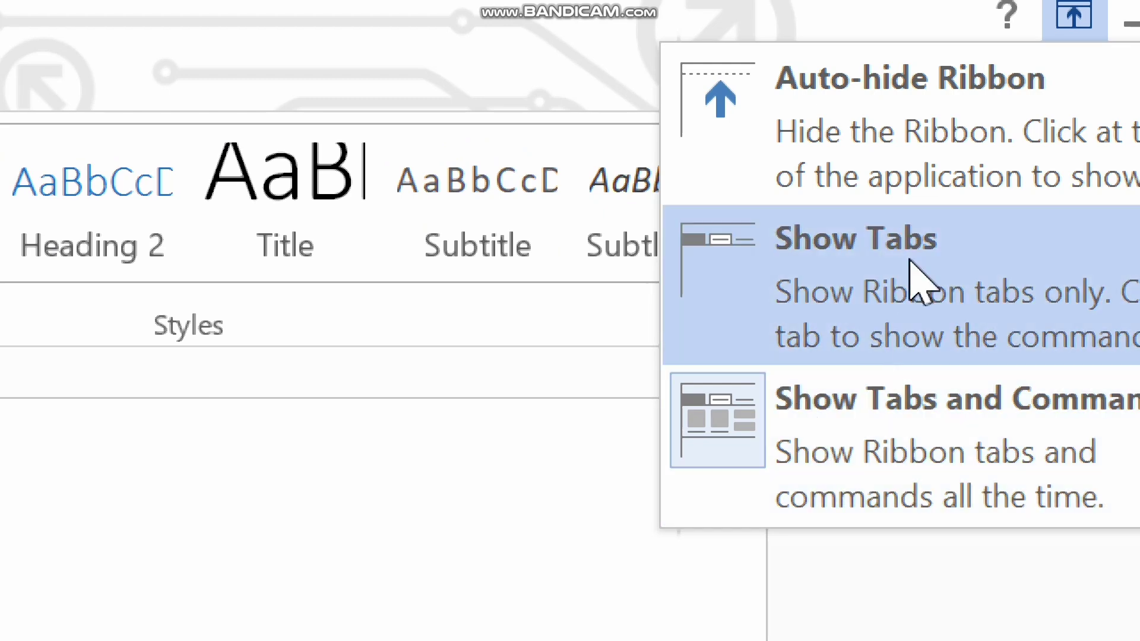
click(923, 83)
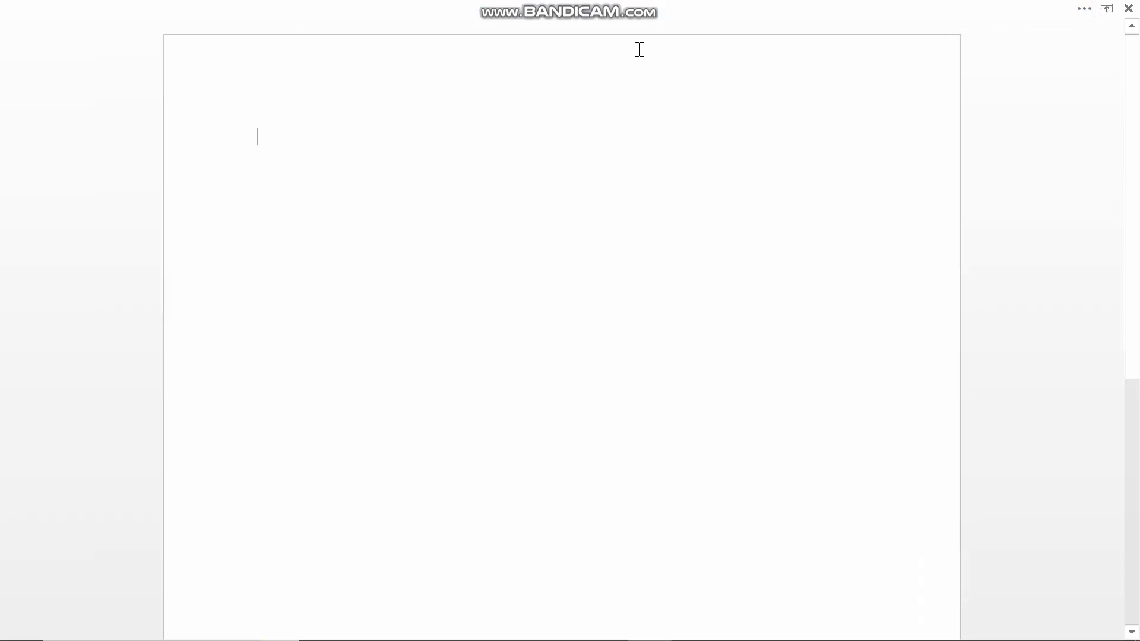
click(1113, 21)
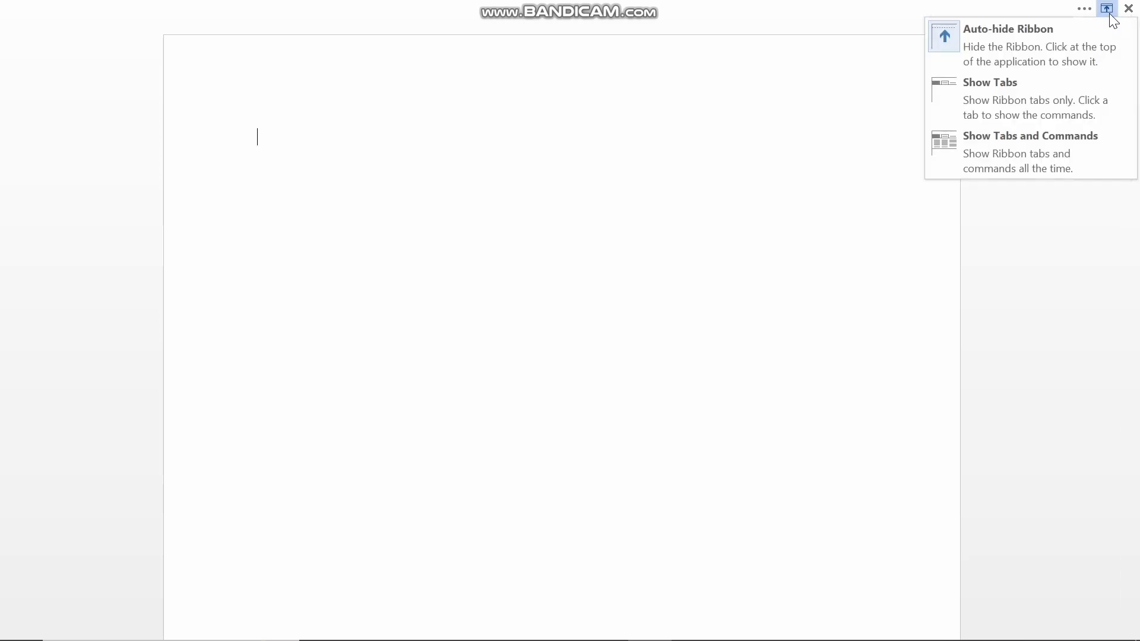
click(1054, 90)
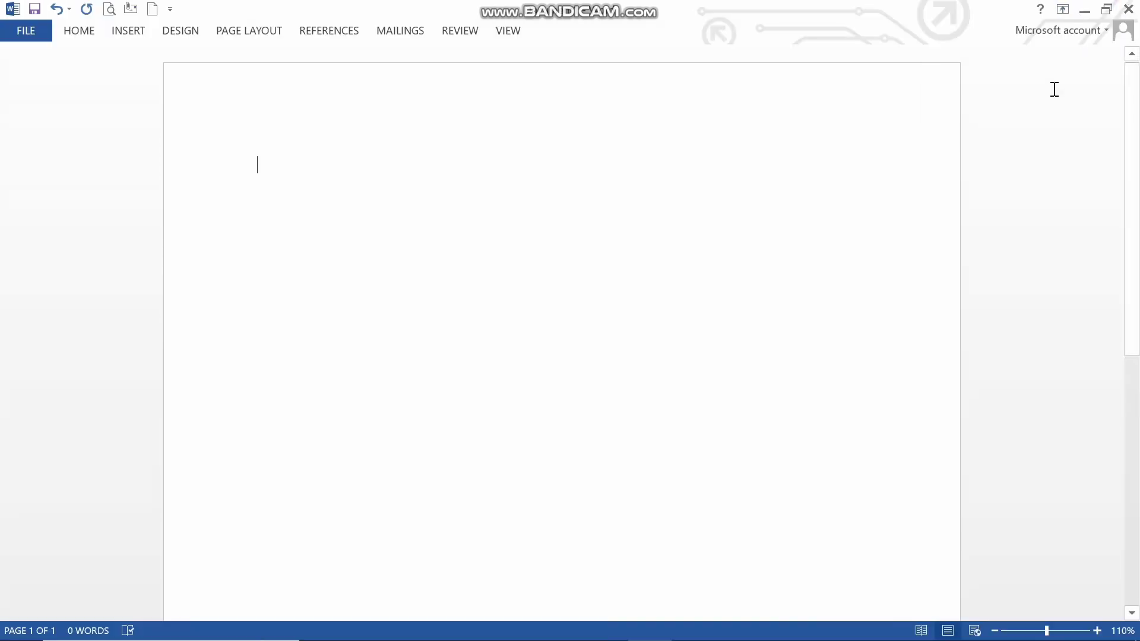
click(1066, 15)
click(1059, 149)
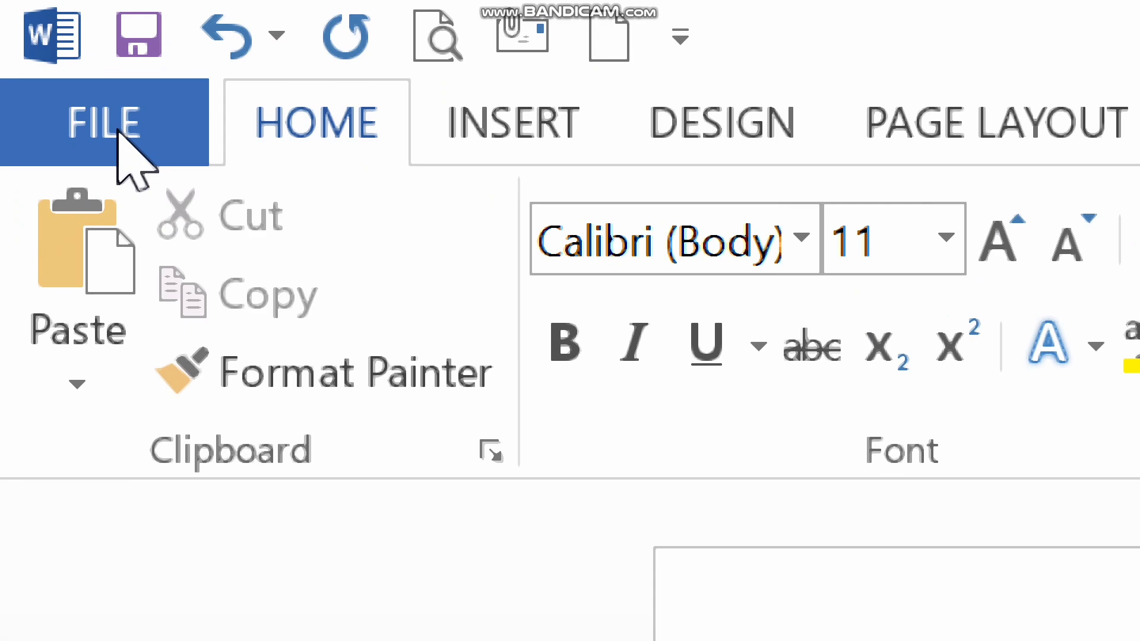
- Check the properties of the empty, unsaved document and return to its page
click(119, 134)
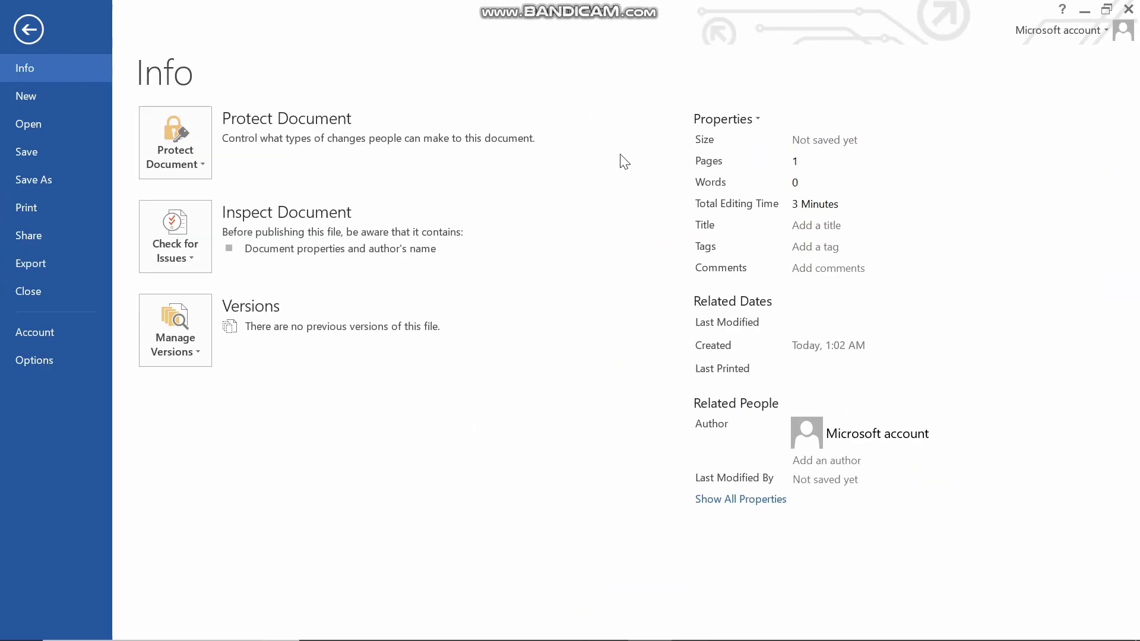
click(35, 28)
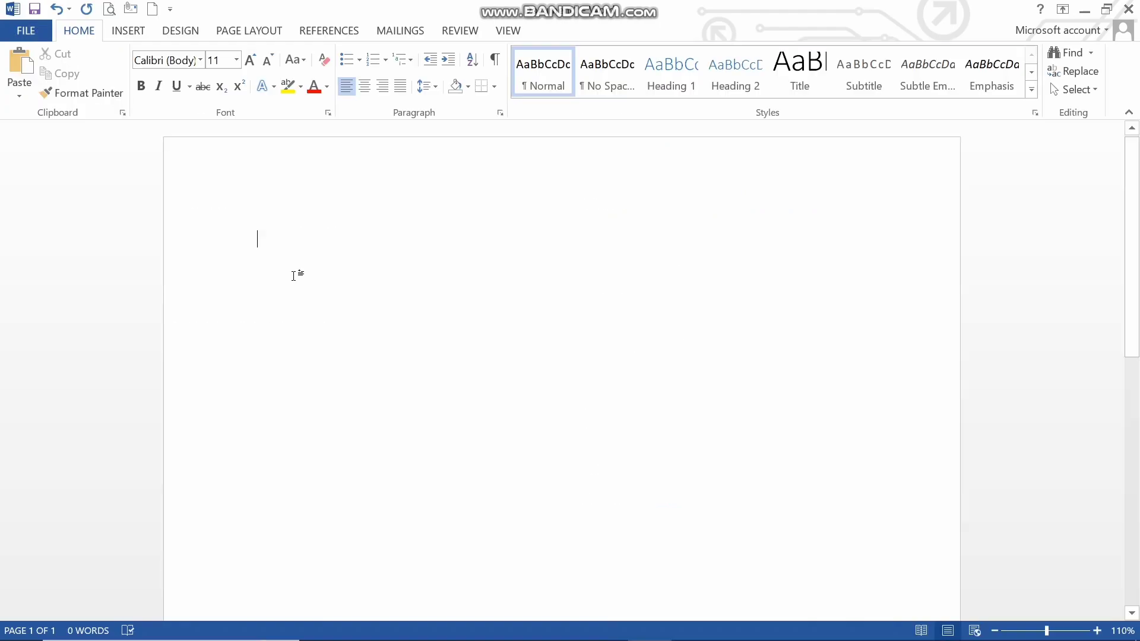
- Enter the text "jdjdhjsdhjsdhf" and save the document in the computer's Desktop folder under the suggested file name
text(jdjdhjsdhjschf)
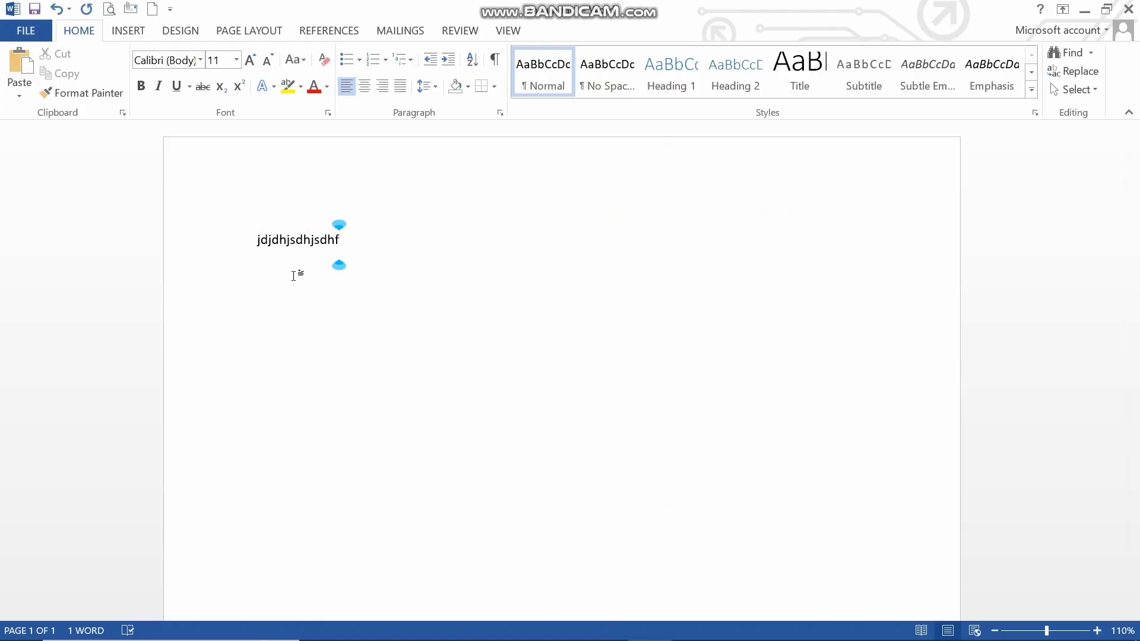
key(ctrl+s)
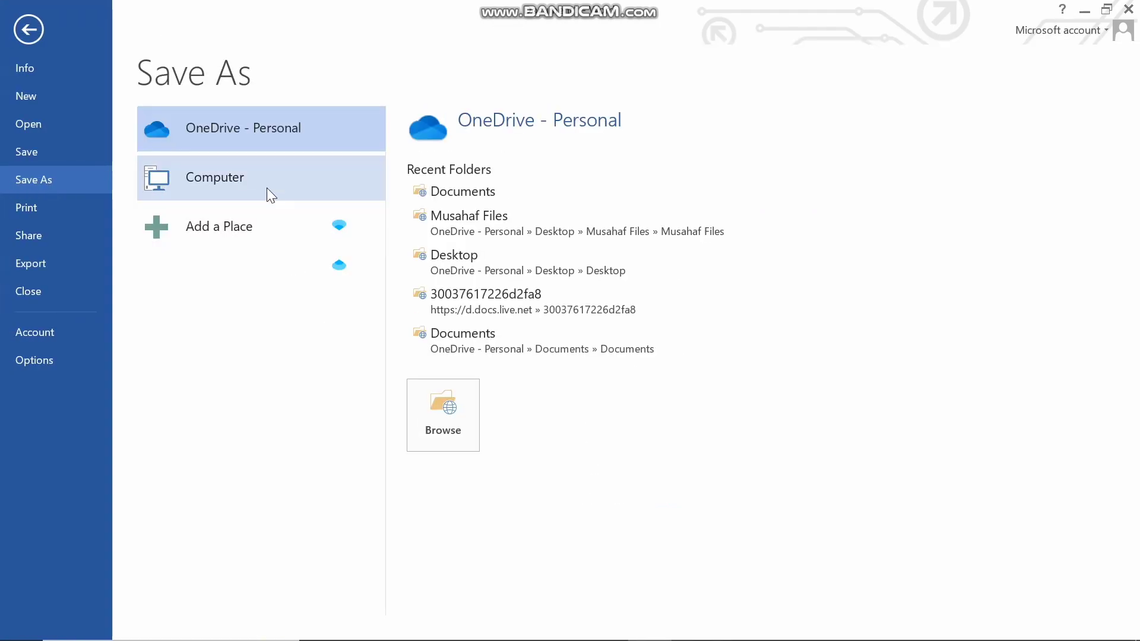
click(266, 188)
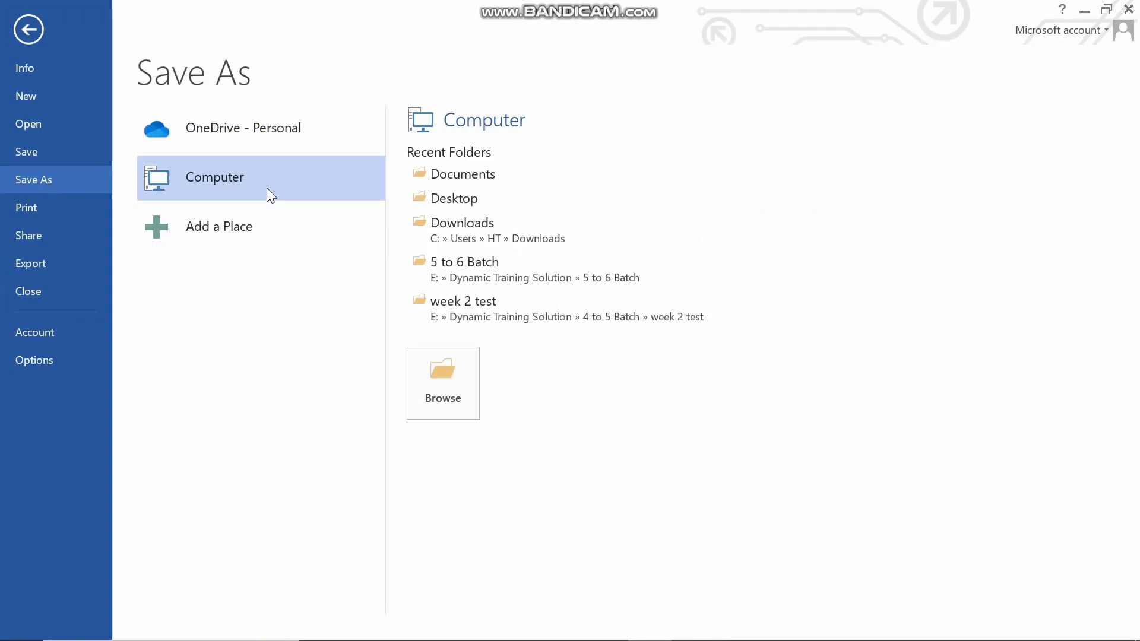
click(458, 200)
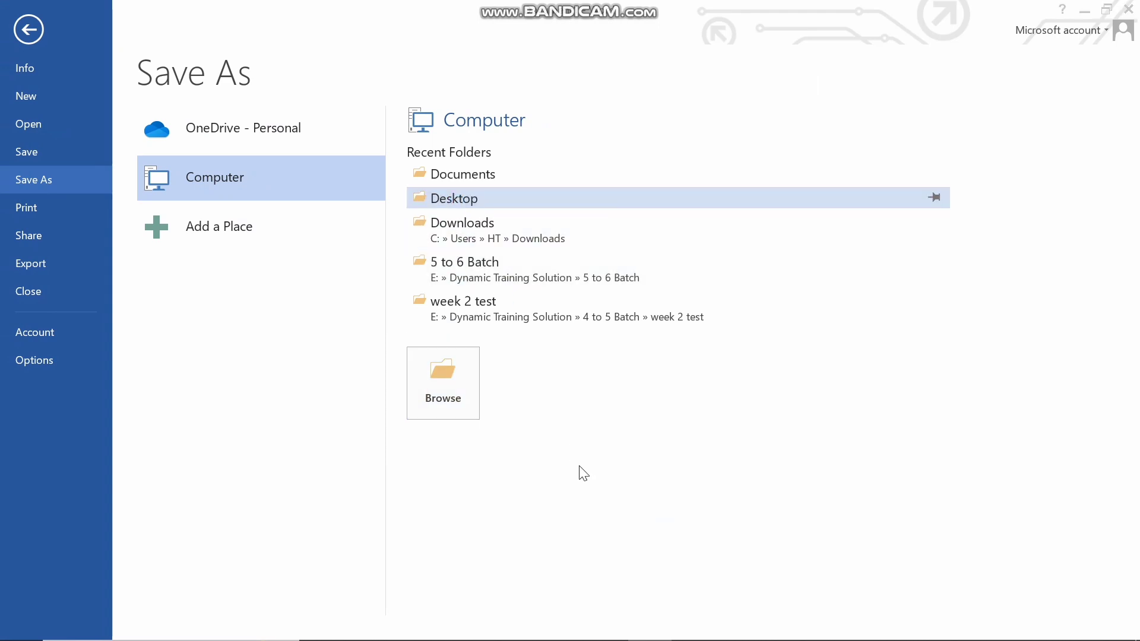
click(643, 423)
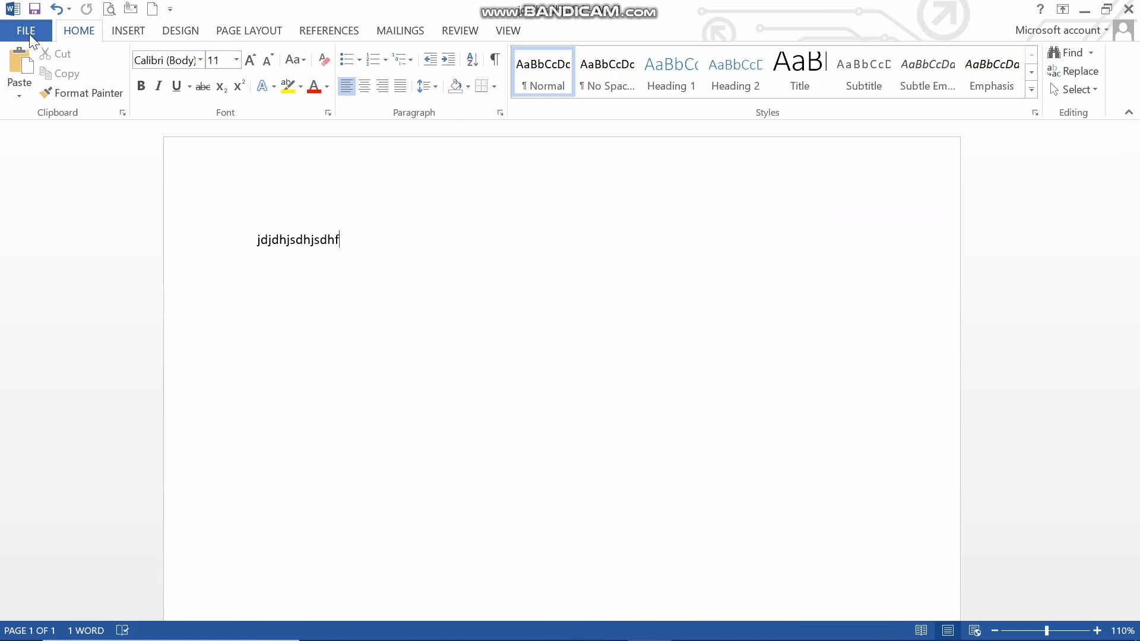
- Check the saved document's properties and view the templates available for a new document
click(30, 34)
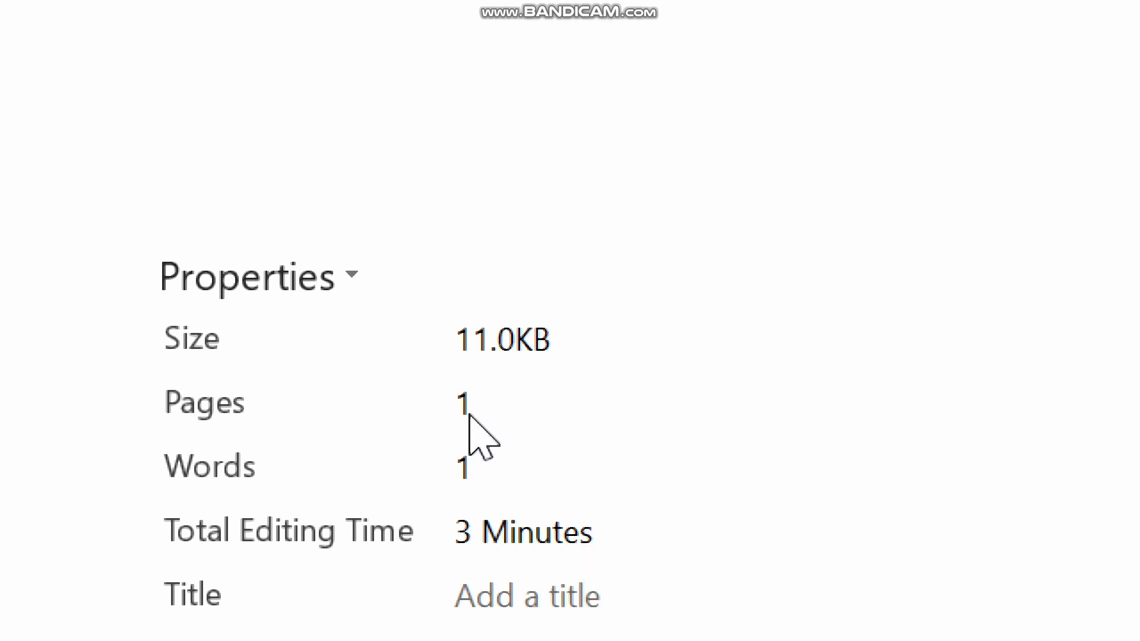
scroll(772, 573, down, 1)
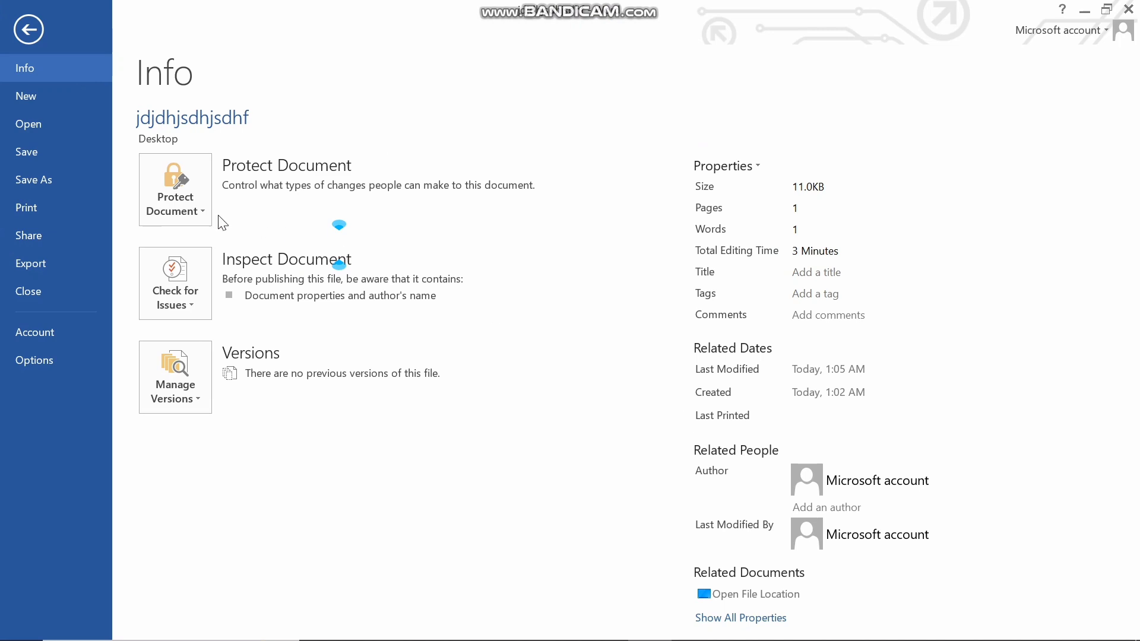
click(63, 98)
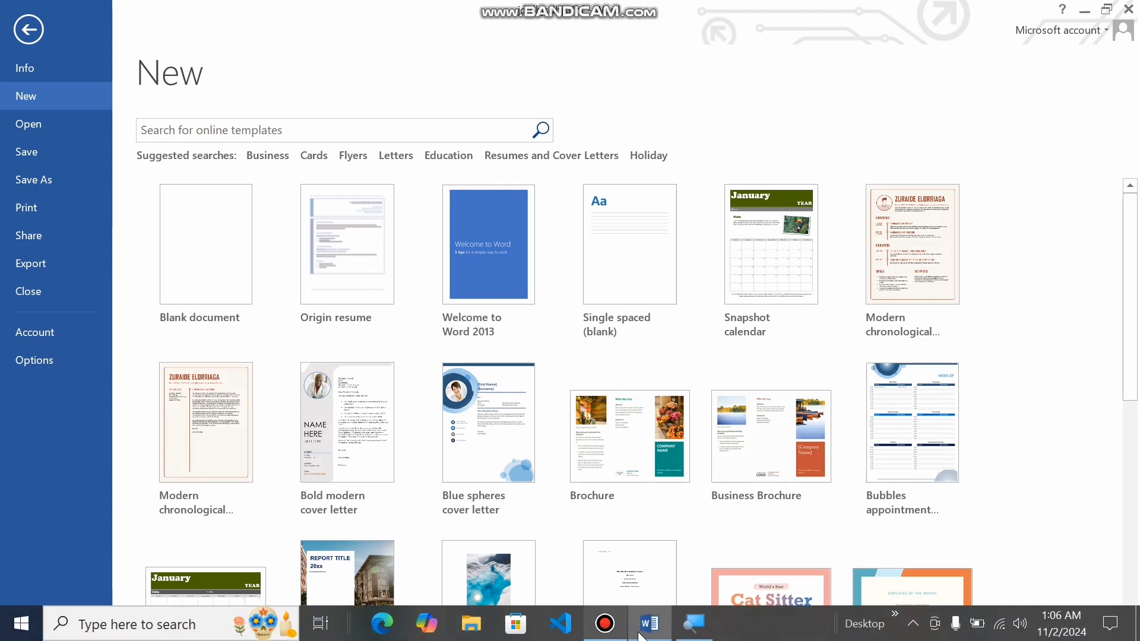
- Look through the recent documents and the Word files in the Desktop folder, and return to the document without opening any
click(60, 127)
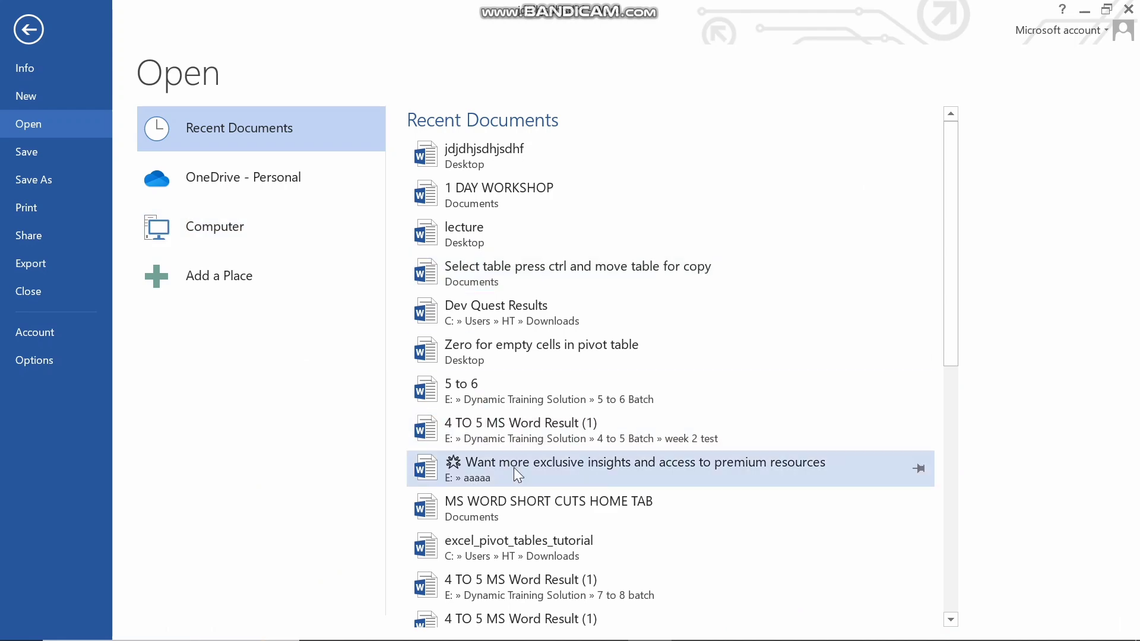
scroll(514, 468, down, 6)
scroll(514, 468, down, 2)
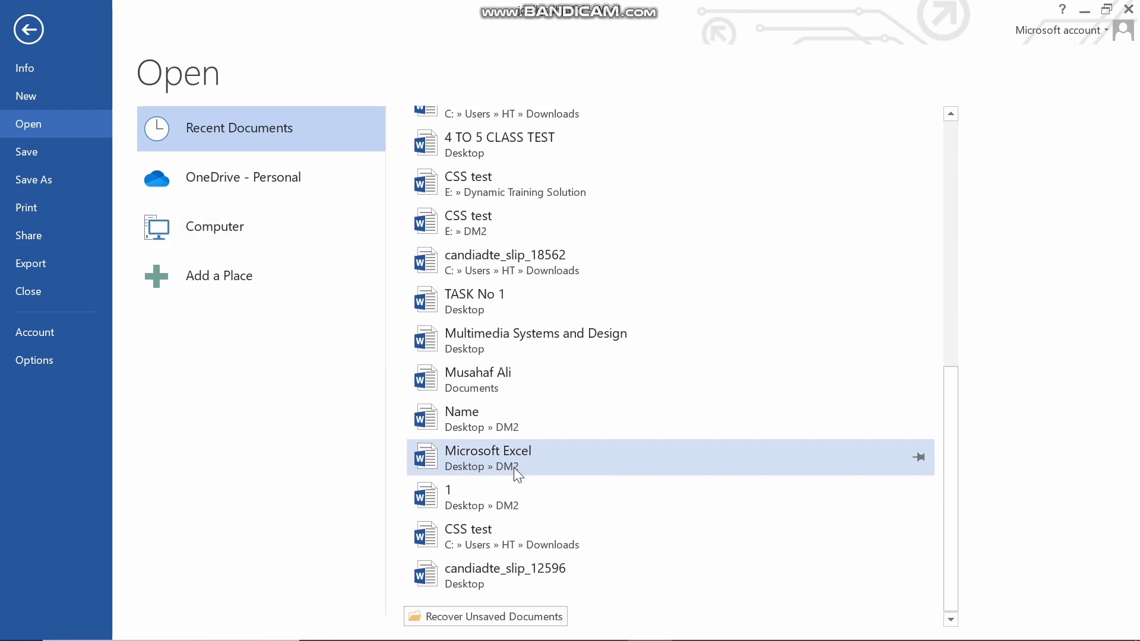
scroll(514, 468, up, 8)
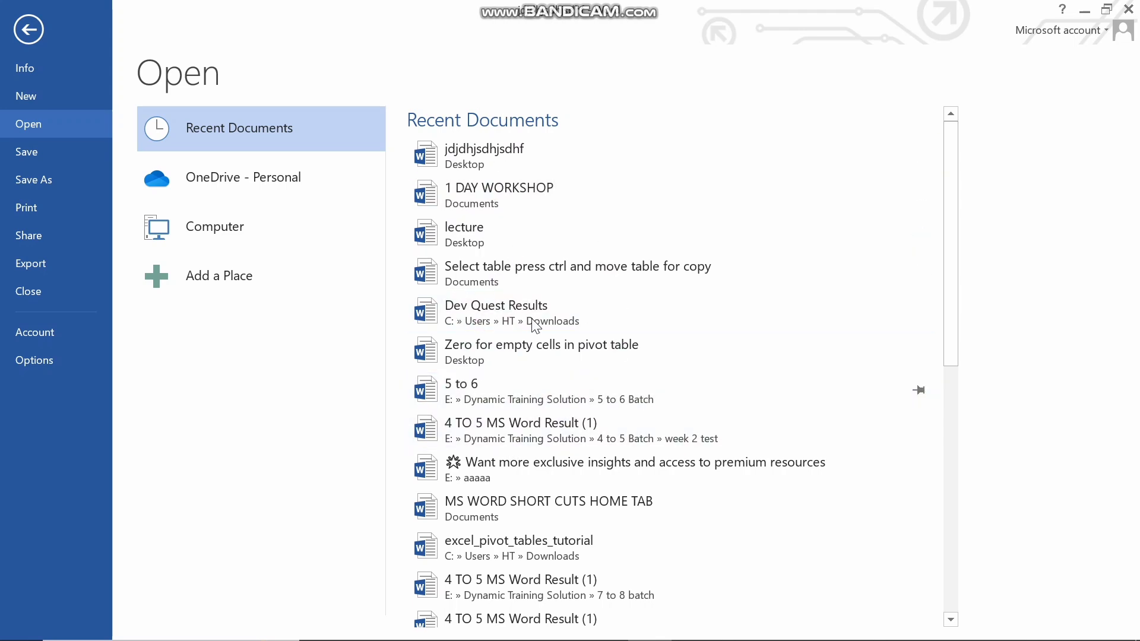
click(269, 219)
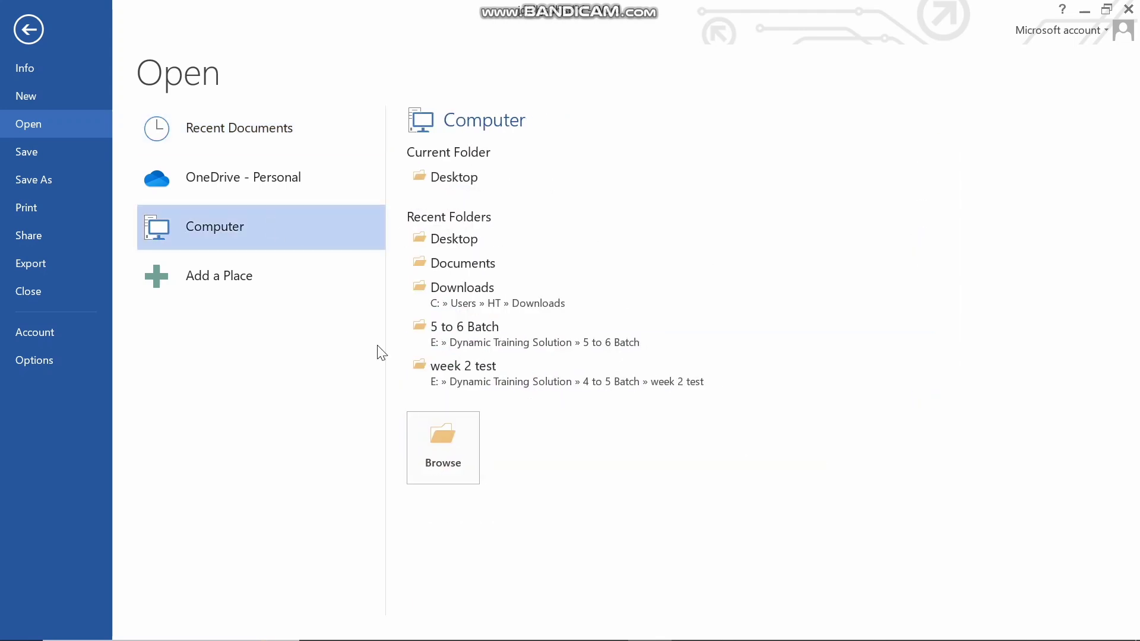
click(438, 448)
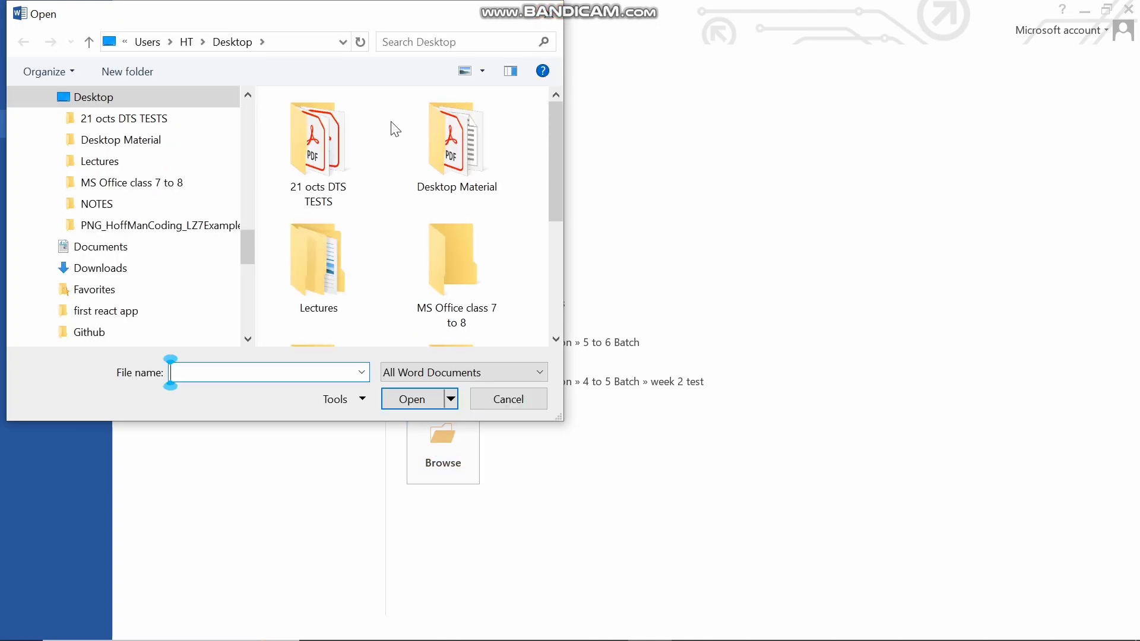
scroll(465, 213, down, 4)
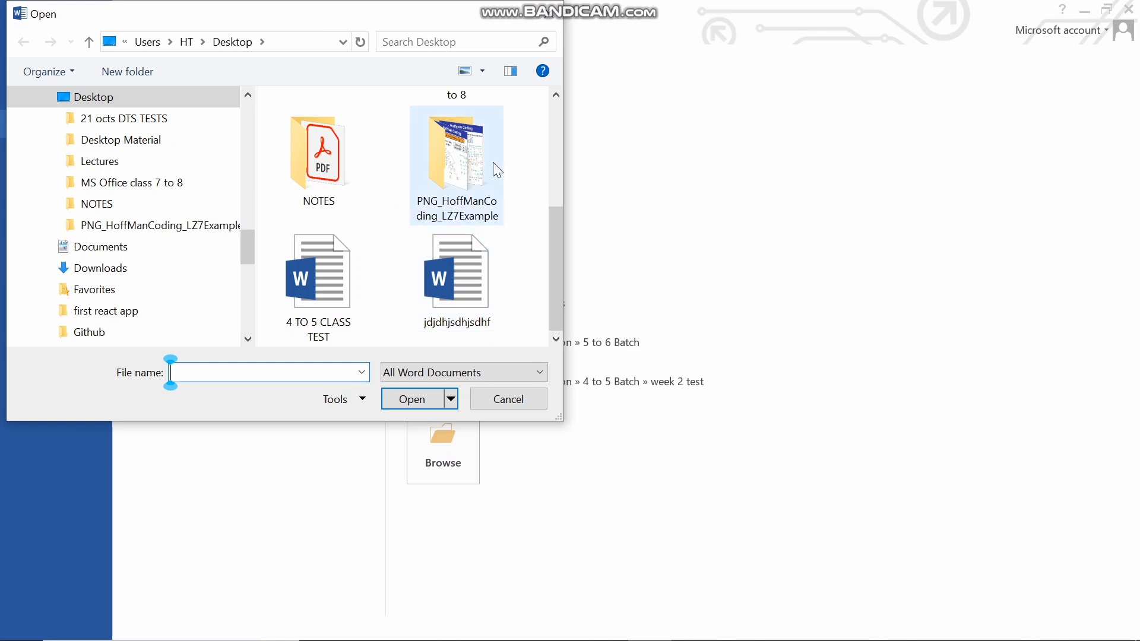
click(548, 21)
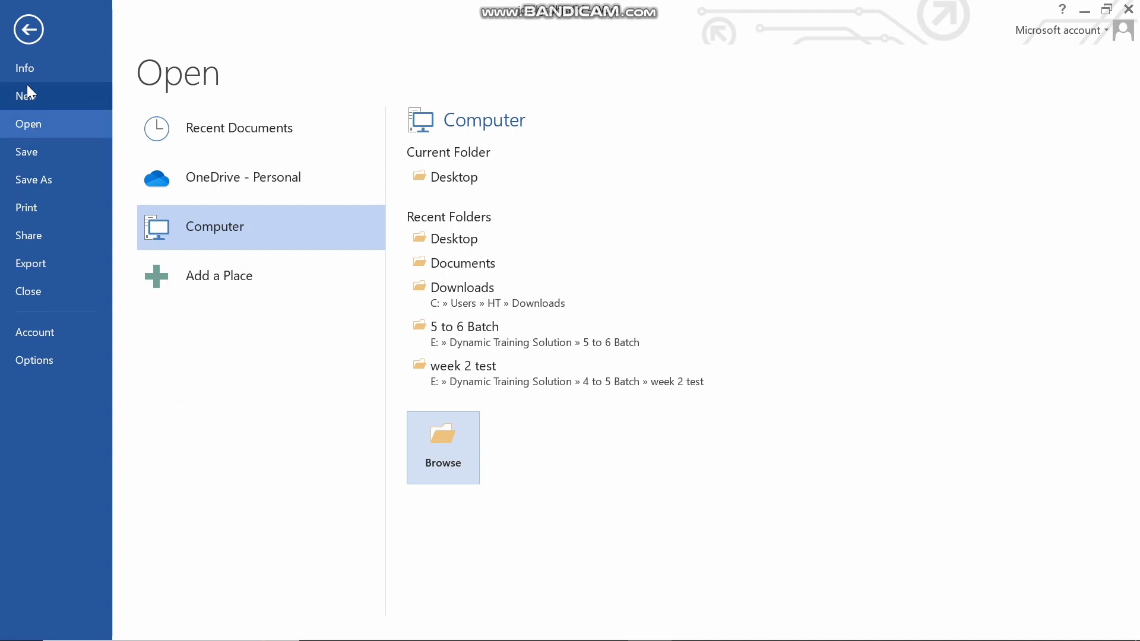
click(27, 30)
- Replace all of the document's text with random sample paragraphs generated by =rand(3,4)
key(ctrl+a)
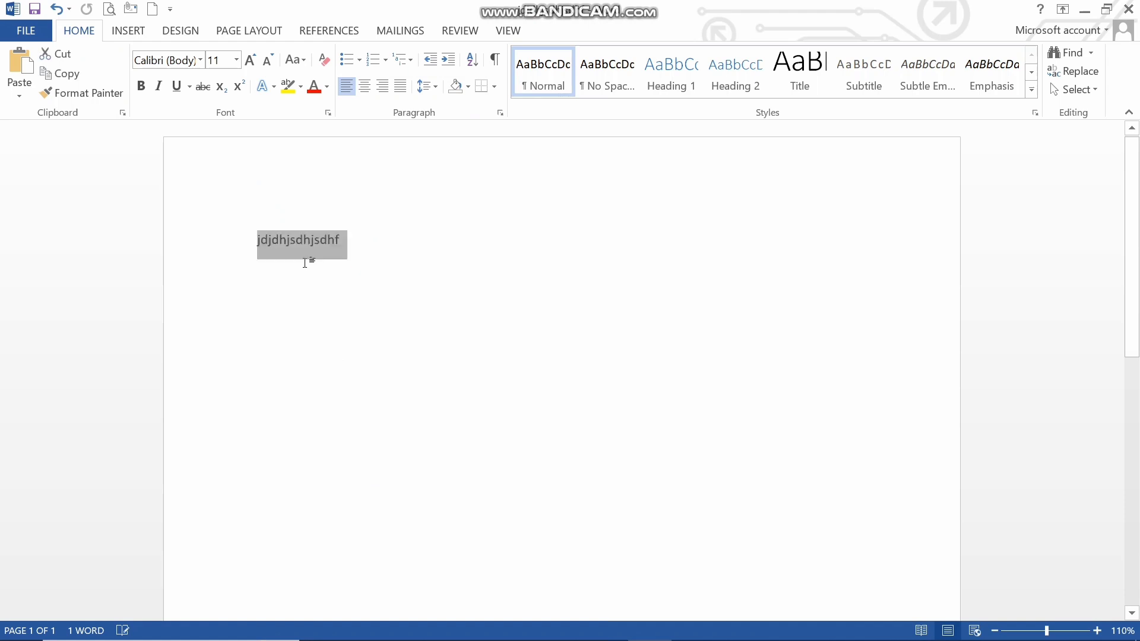
key(Delete)
key(super+plus)
key(super+plus)
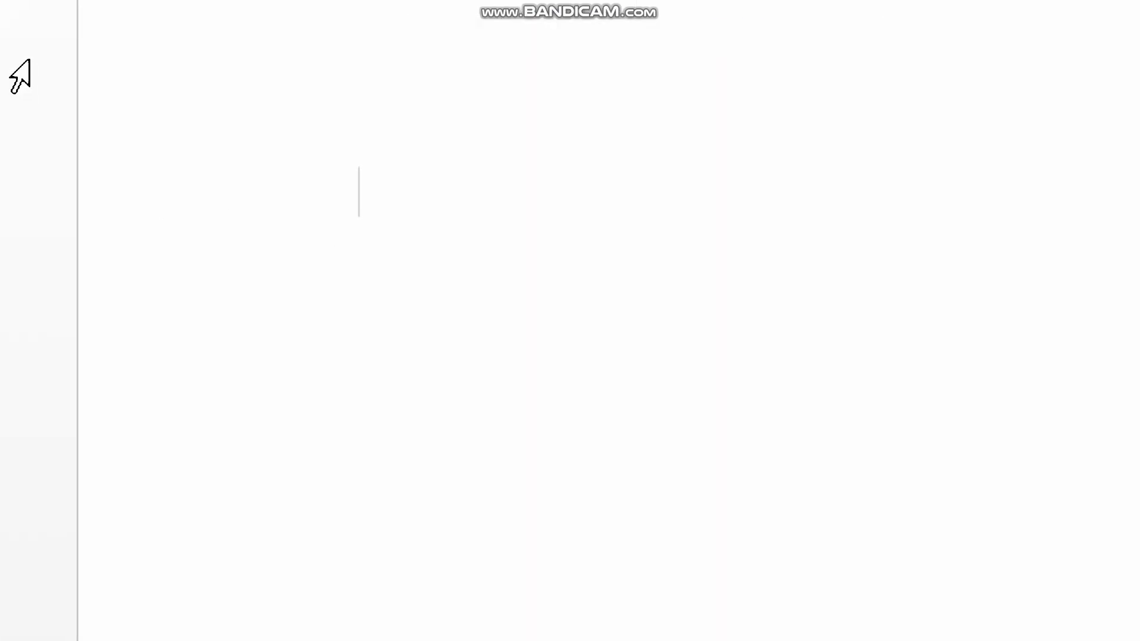
text(=r)
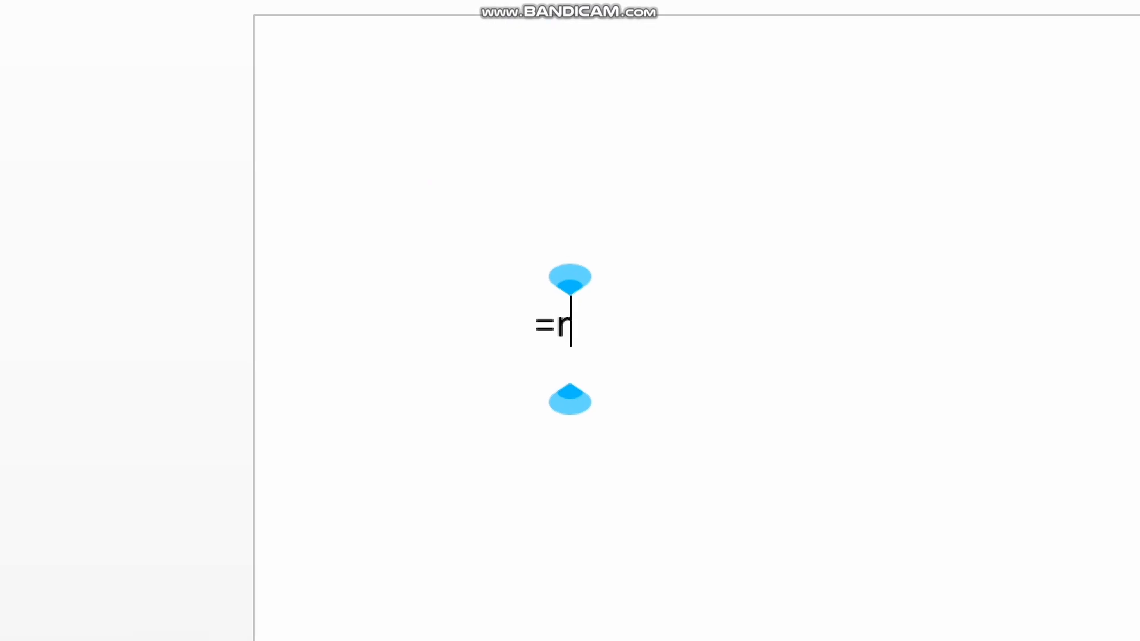
text(and)
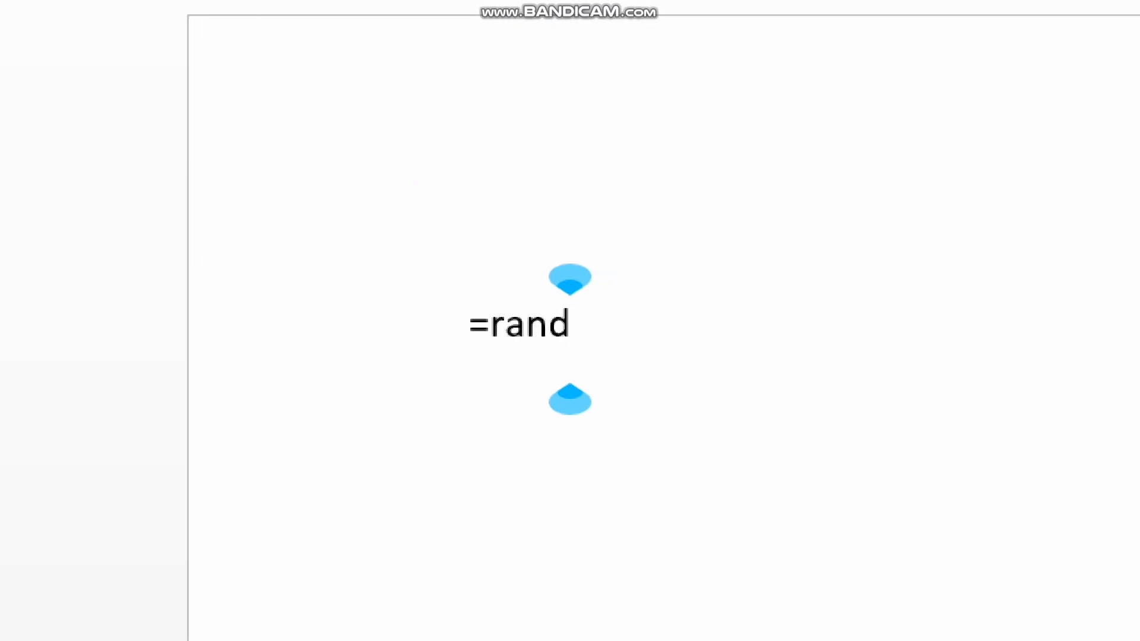
text(()
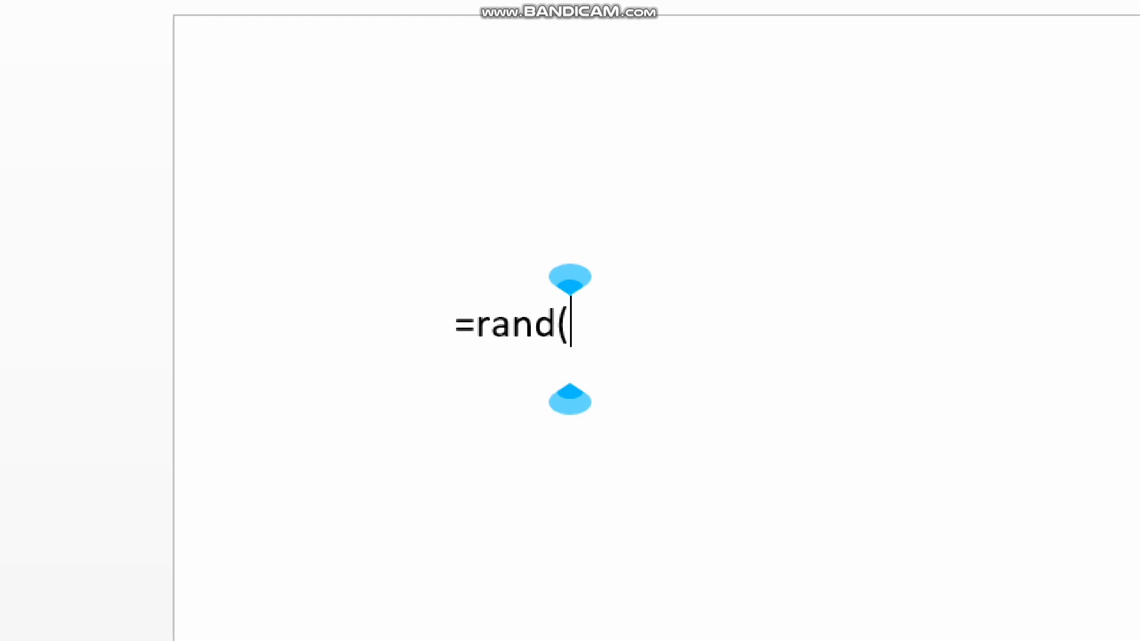
text(3)
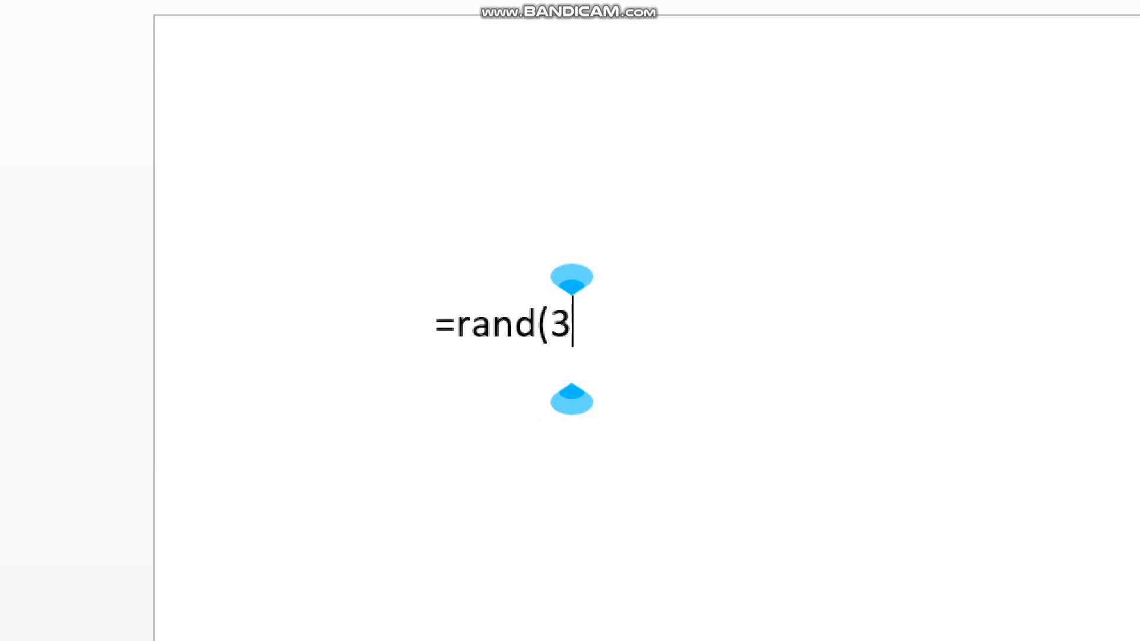
text(,4)
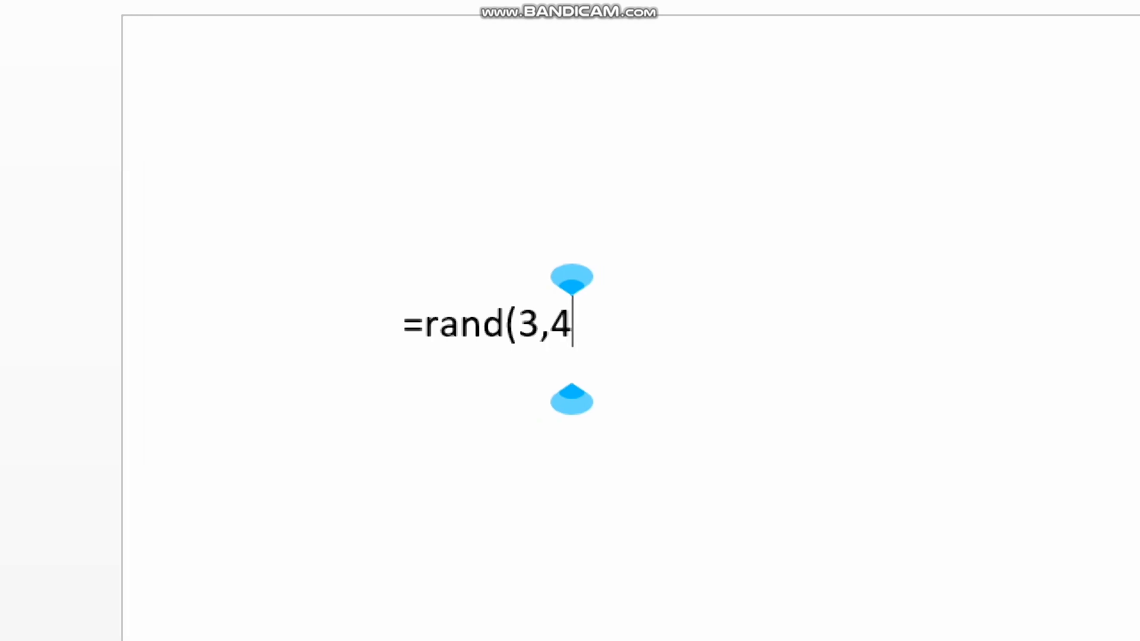
text())
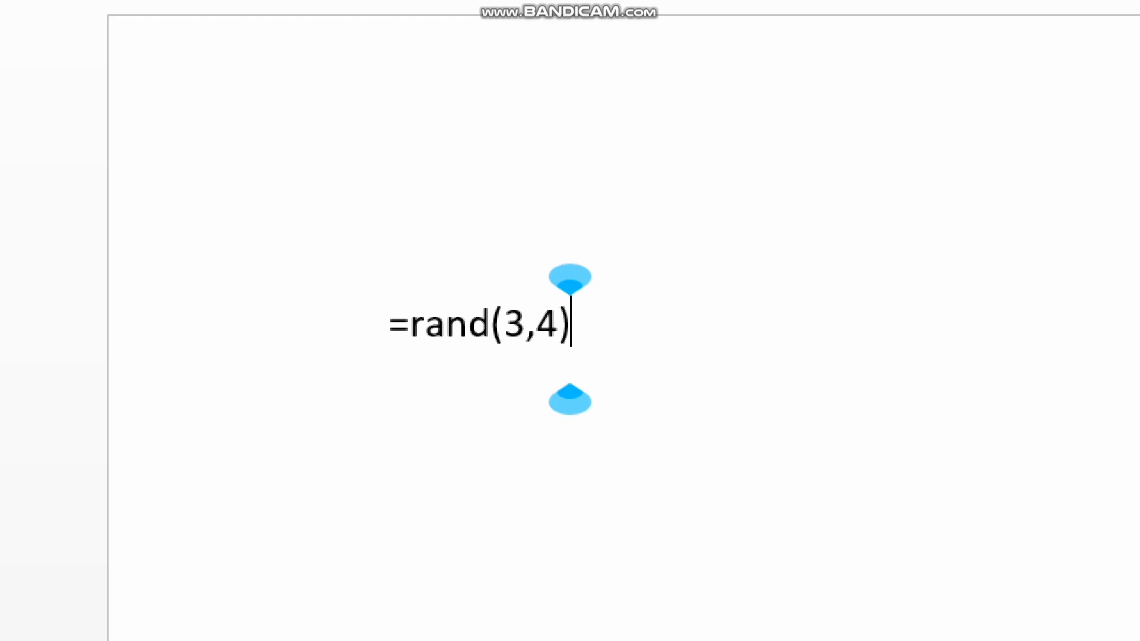
key(Return)
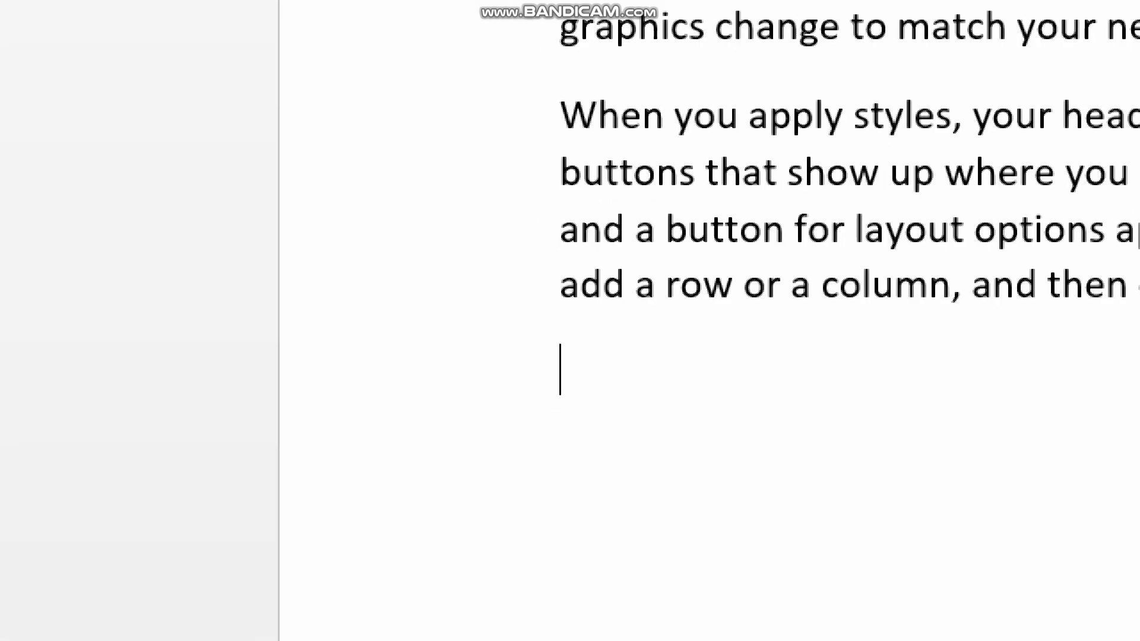
- Save the sample paragraphs to the existing document file
key(super+Escape)
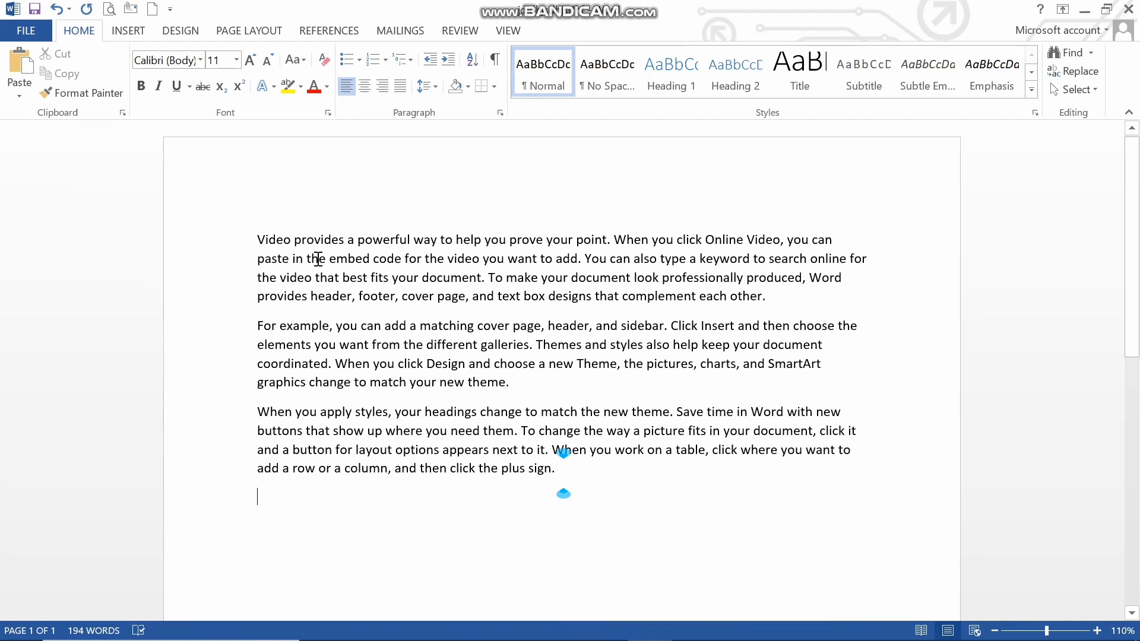
click(31, 30)
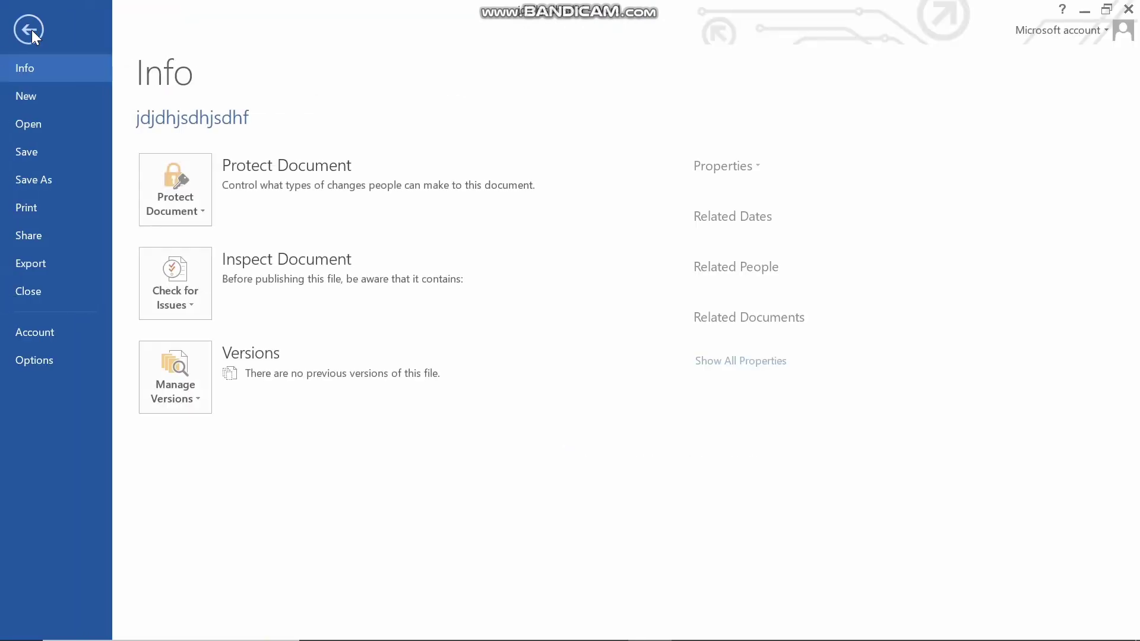
click(44, 150)
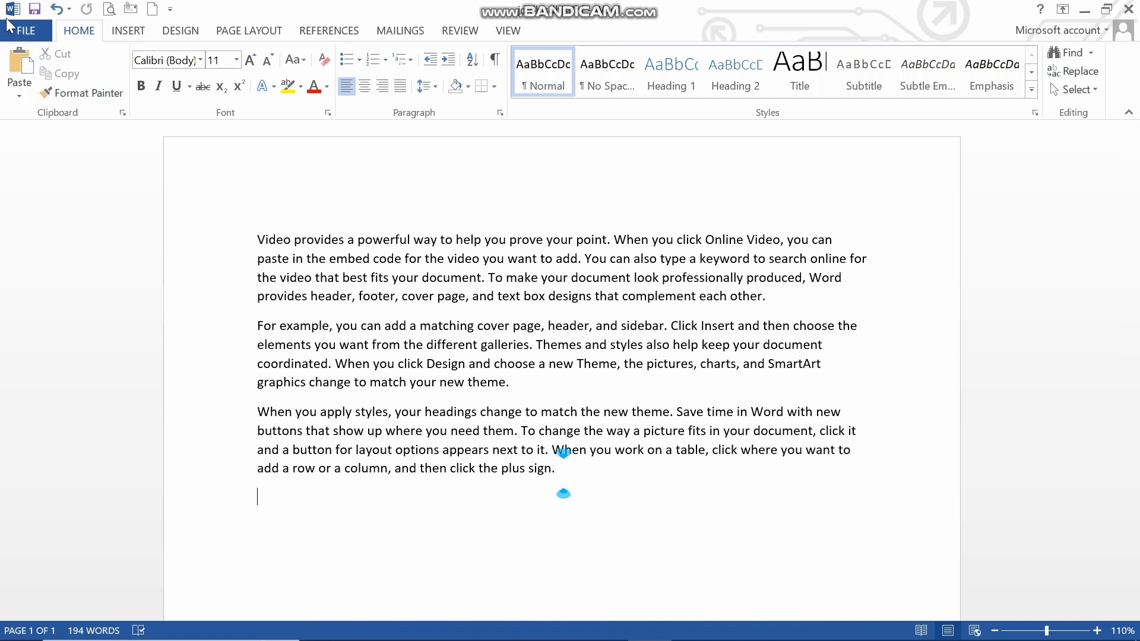
- Save a PDF copy of the document in the Desktop folder under the file name mydocument
click(16, 37)
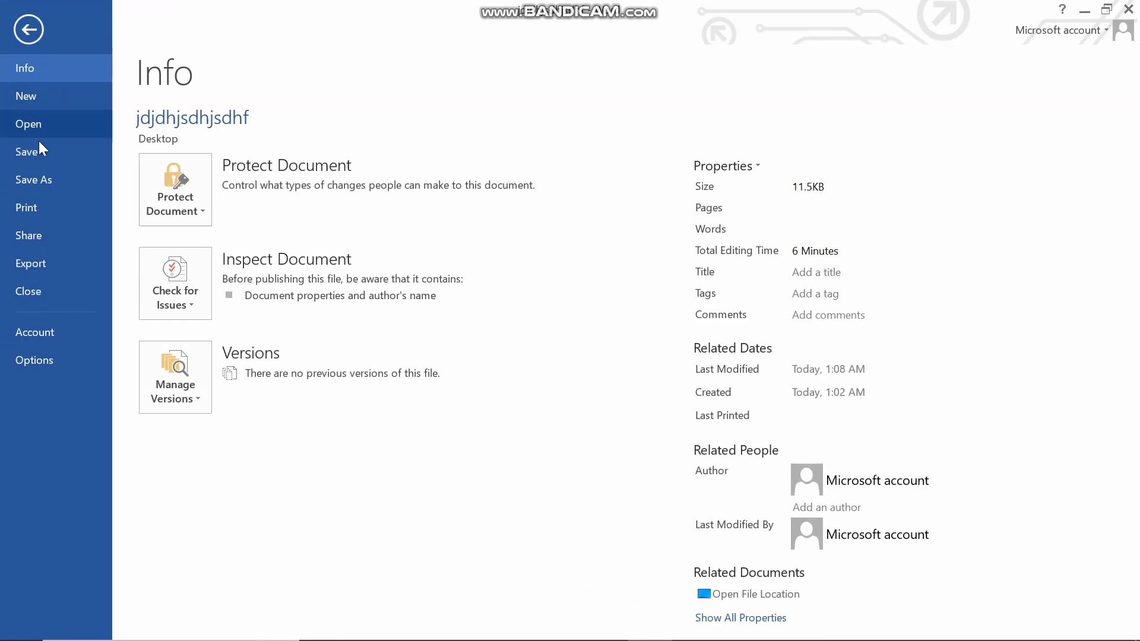
click(50, 189)
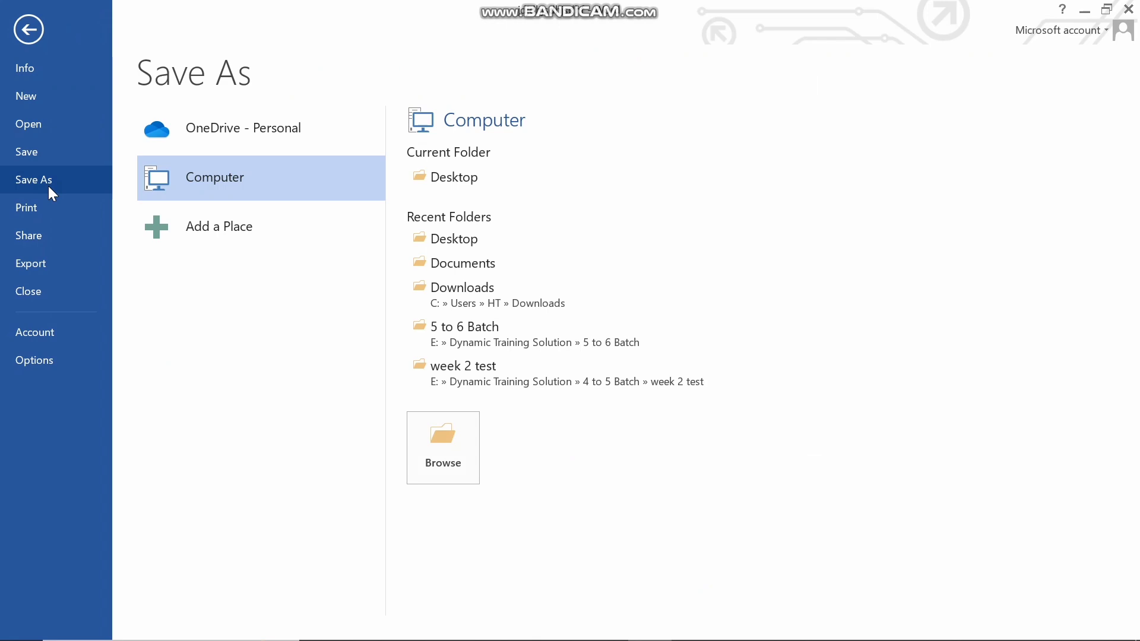
click(452, 443)
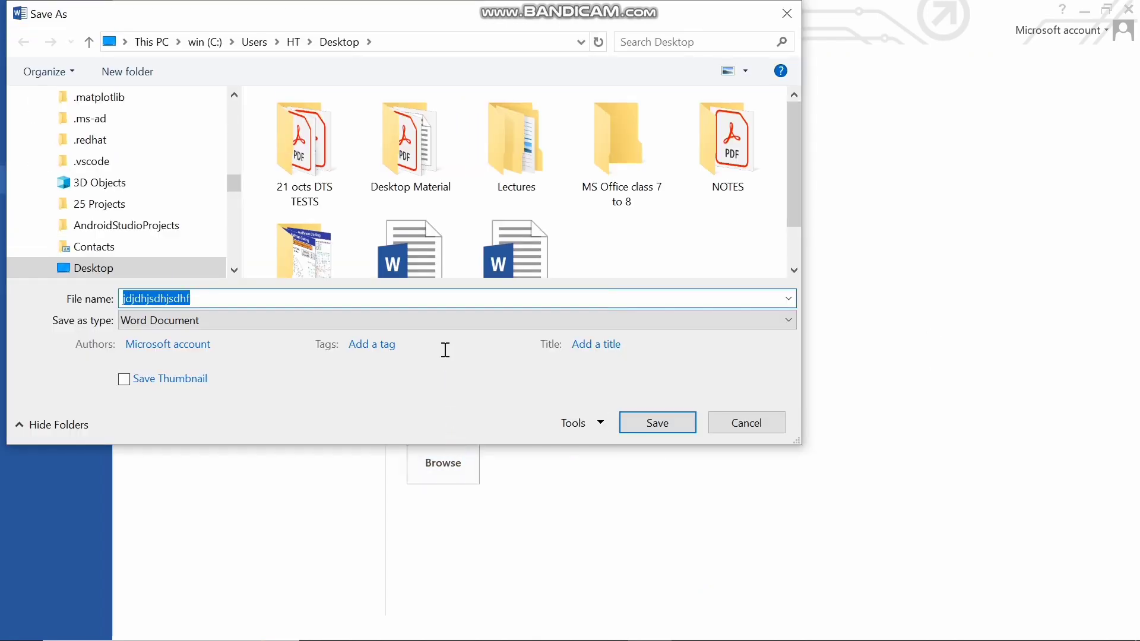
click(444, 320)
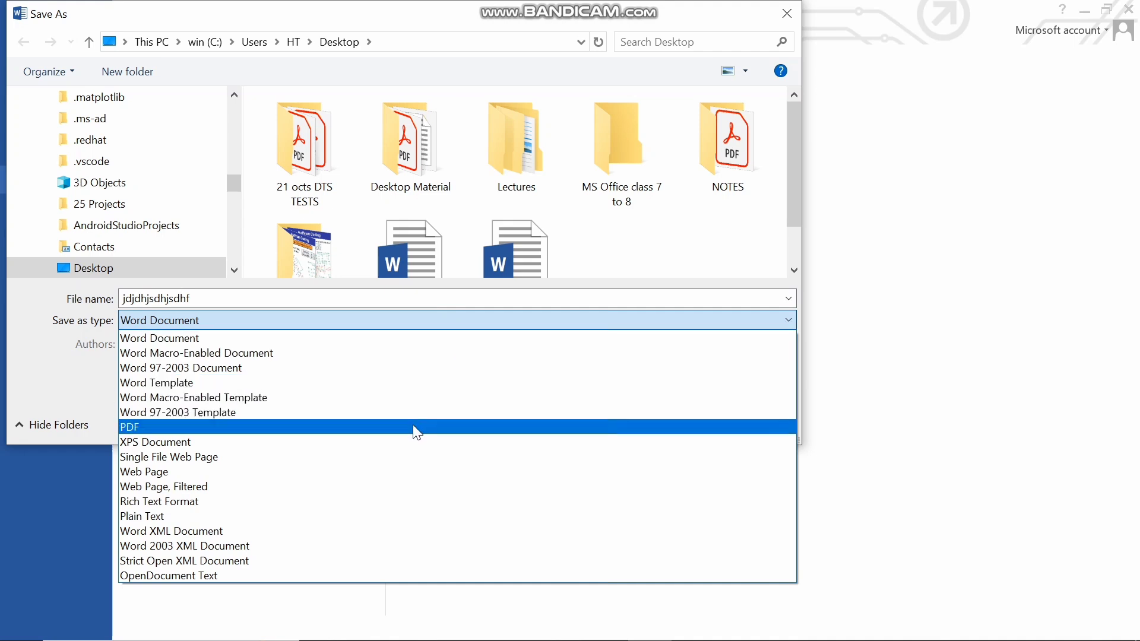
click(401, 312)
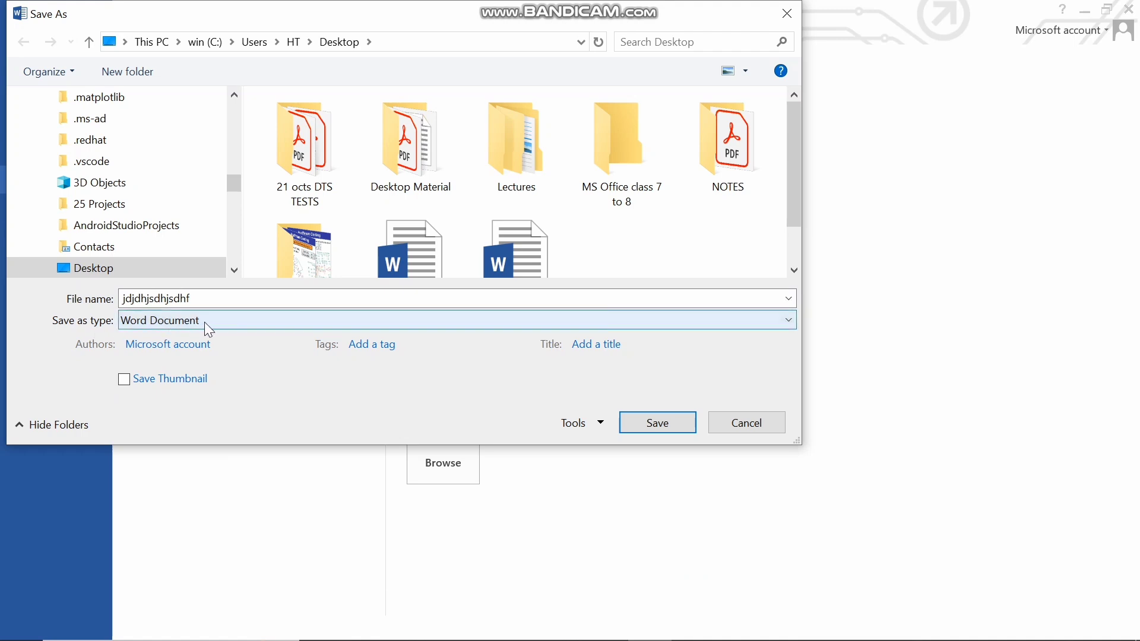
double_click(215, 305)
key(BackSpace)
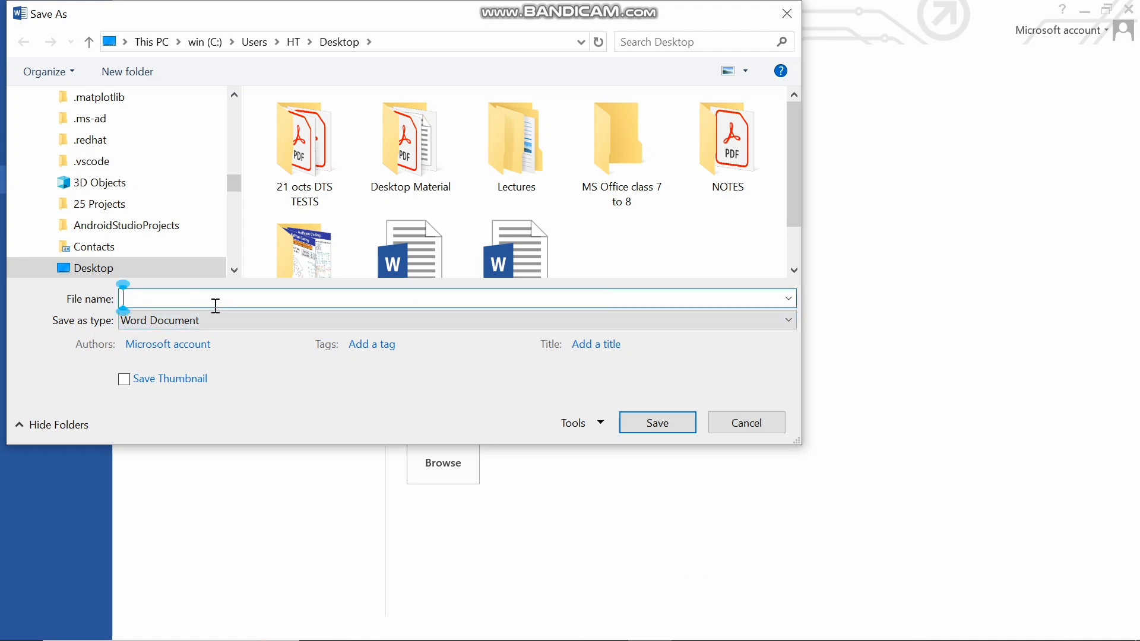
text(mydoc)
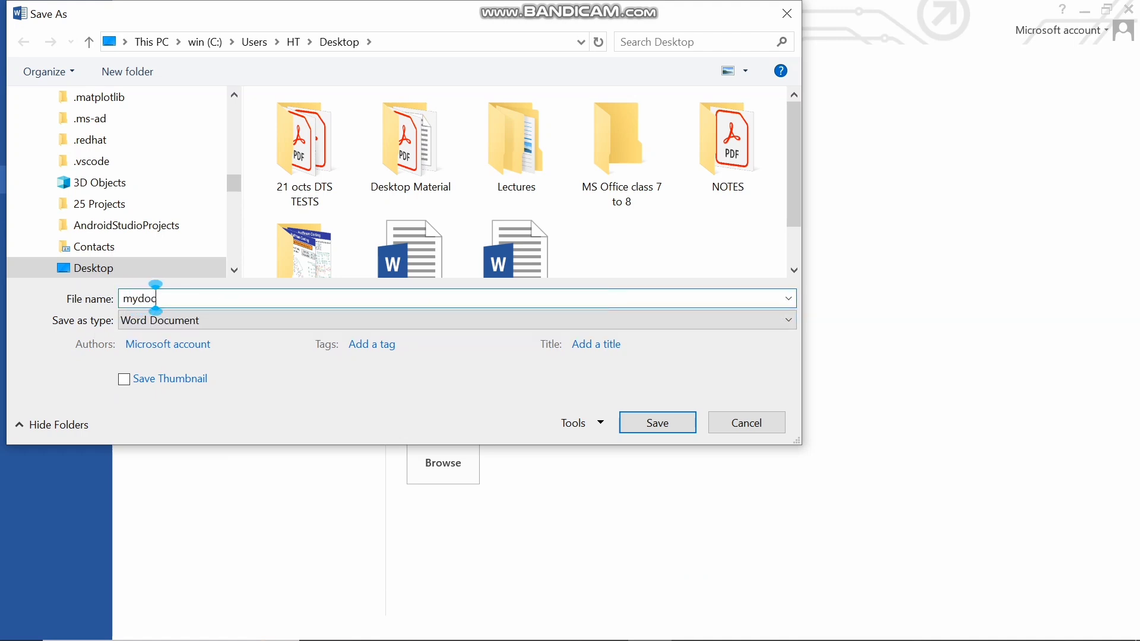
text(ument)
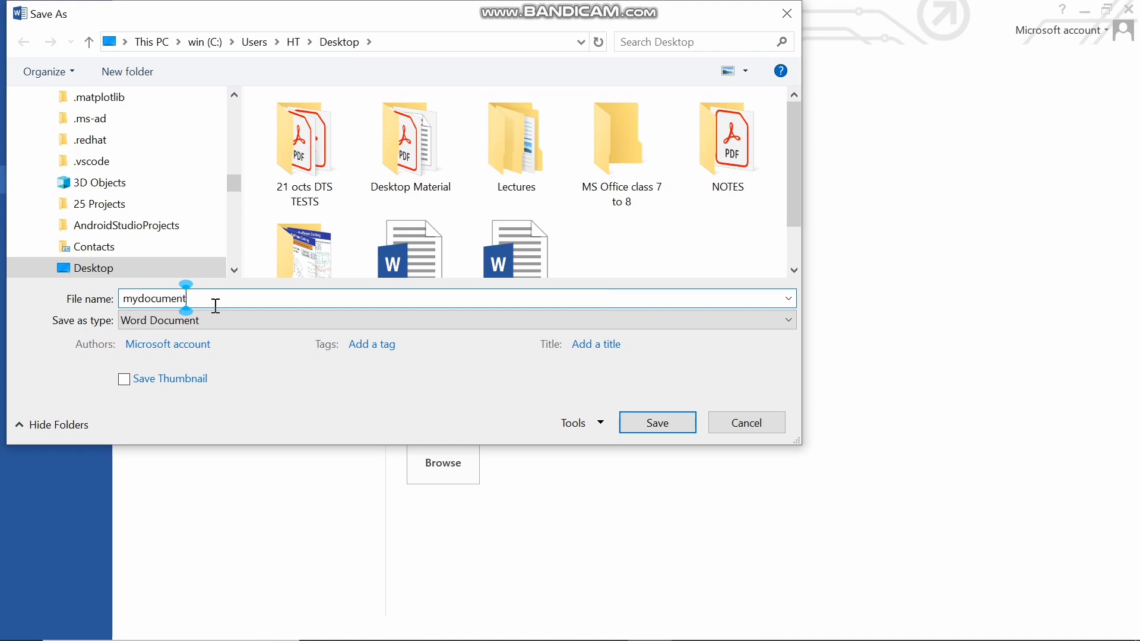
click(221, 320)
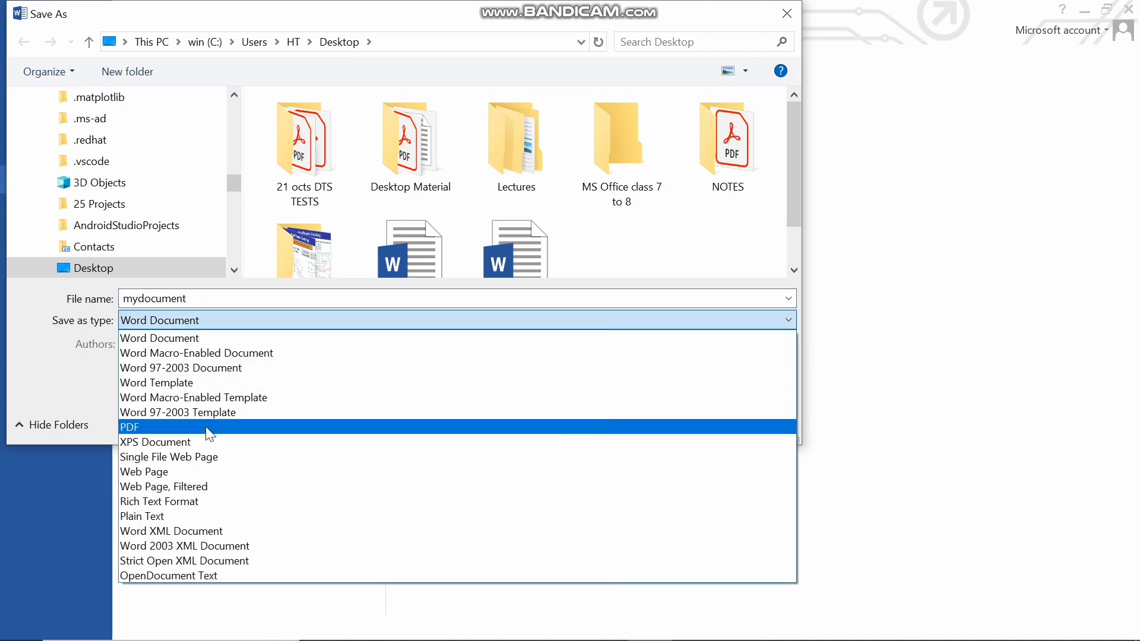
click(178, 427)
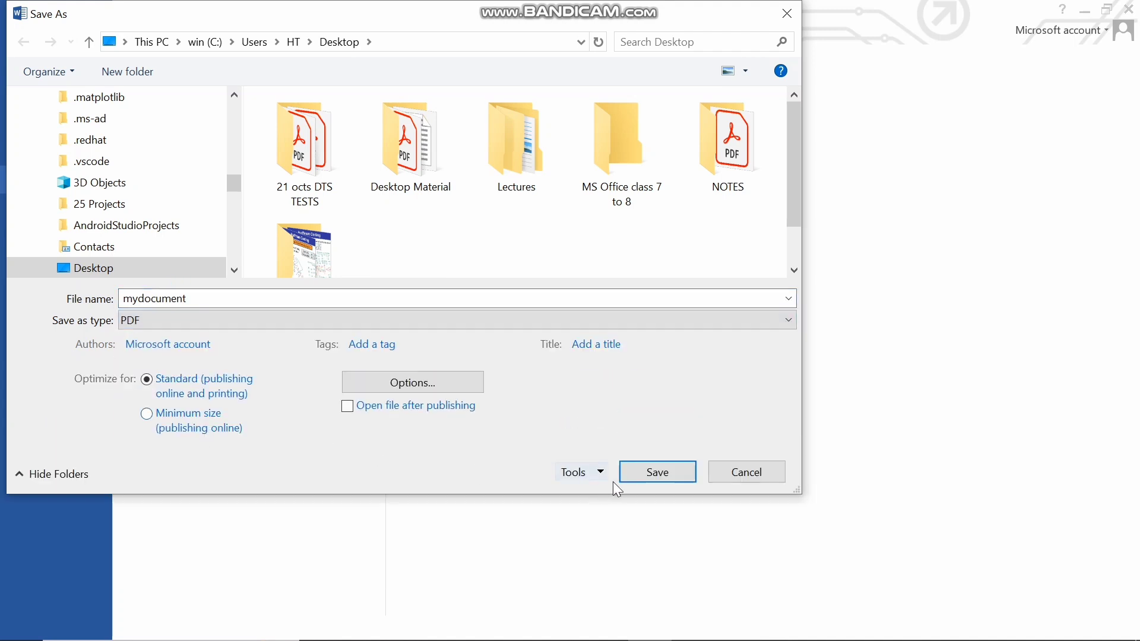
click(645, 476)
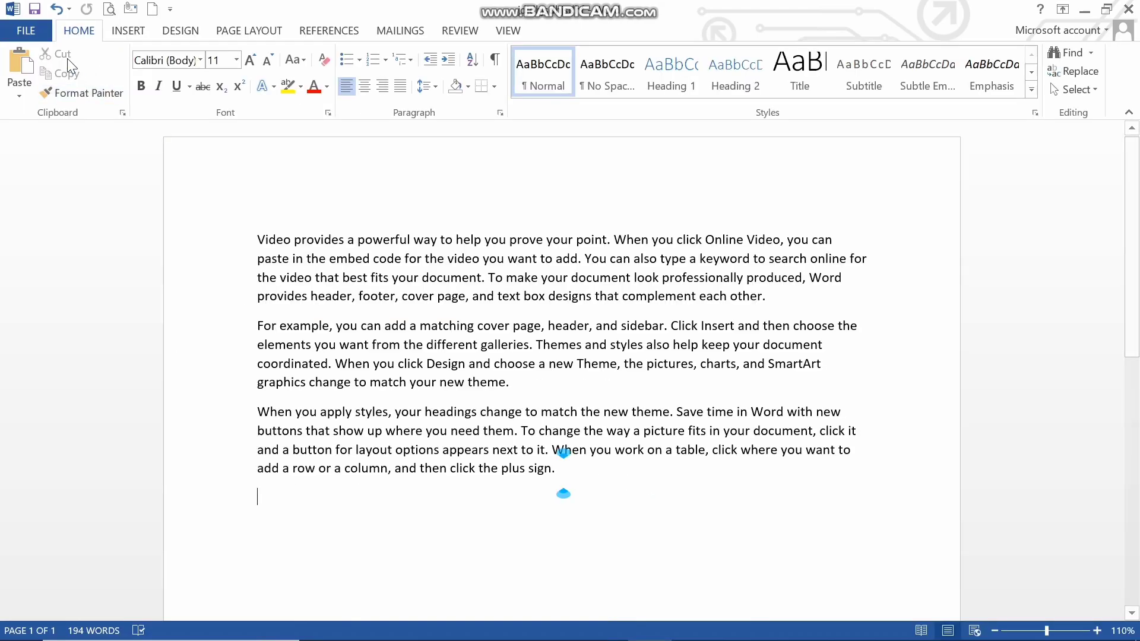
- Close the current document and create a new blank document
click(35, 35)
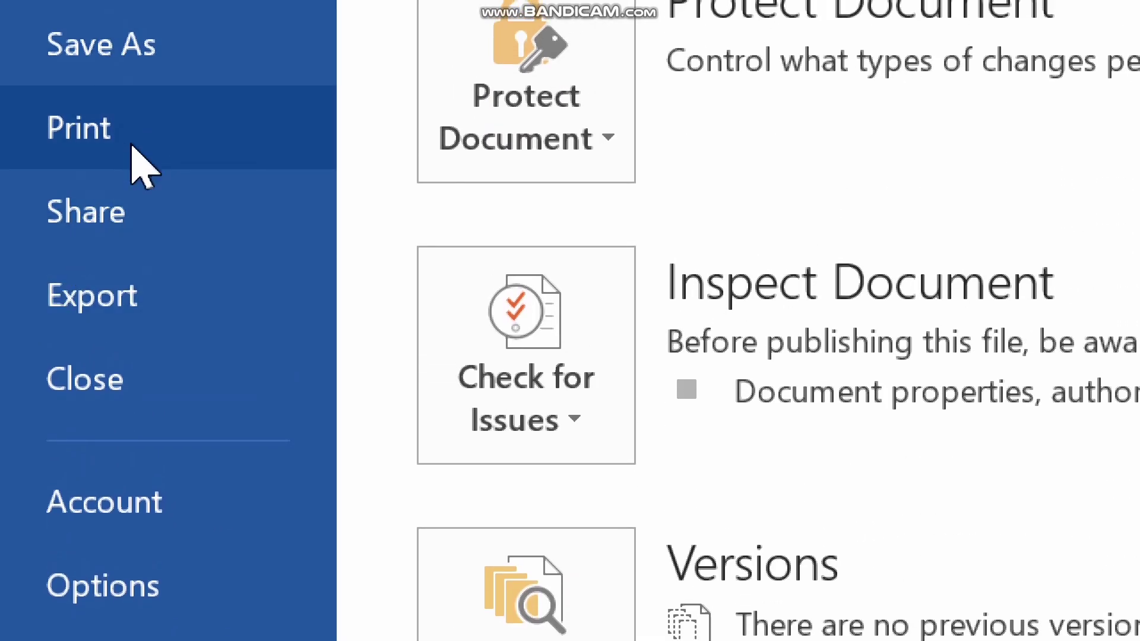
click(145, 369)
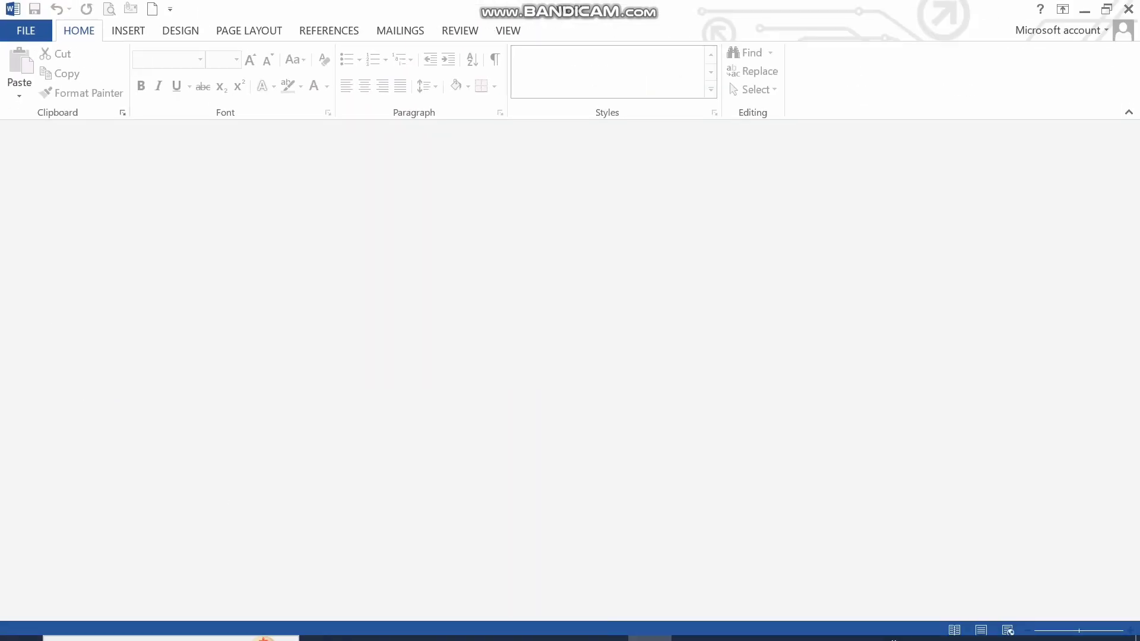
click(33, 34)
click(34, 96)
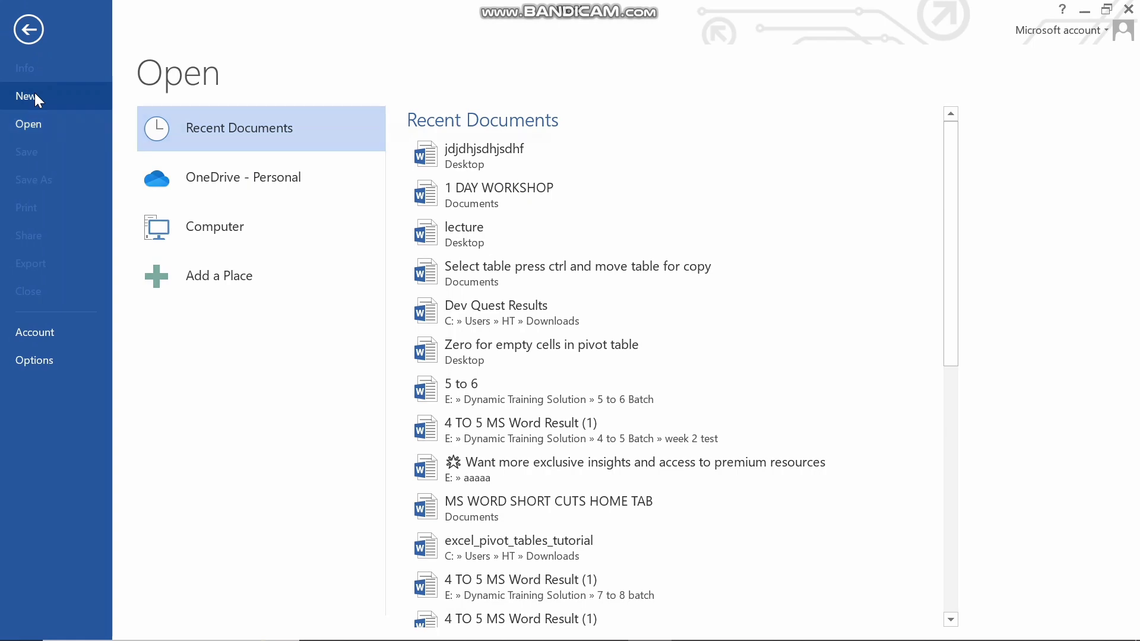
click(218, 256)
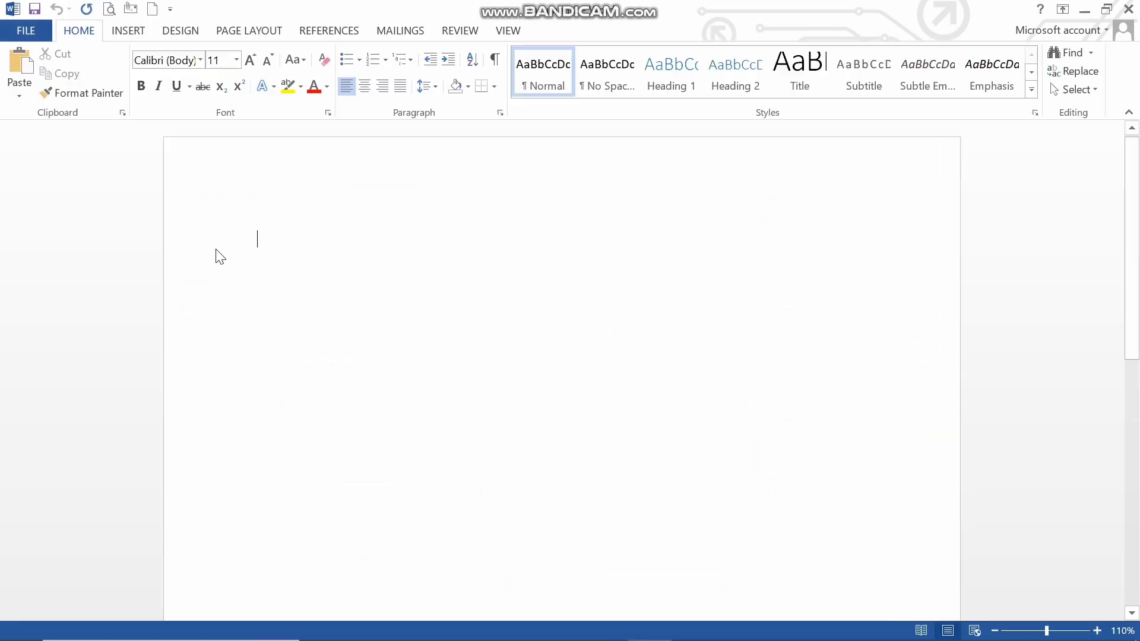
click(38, 33)
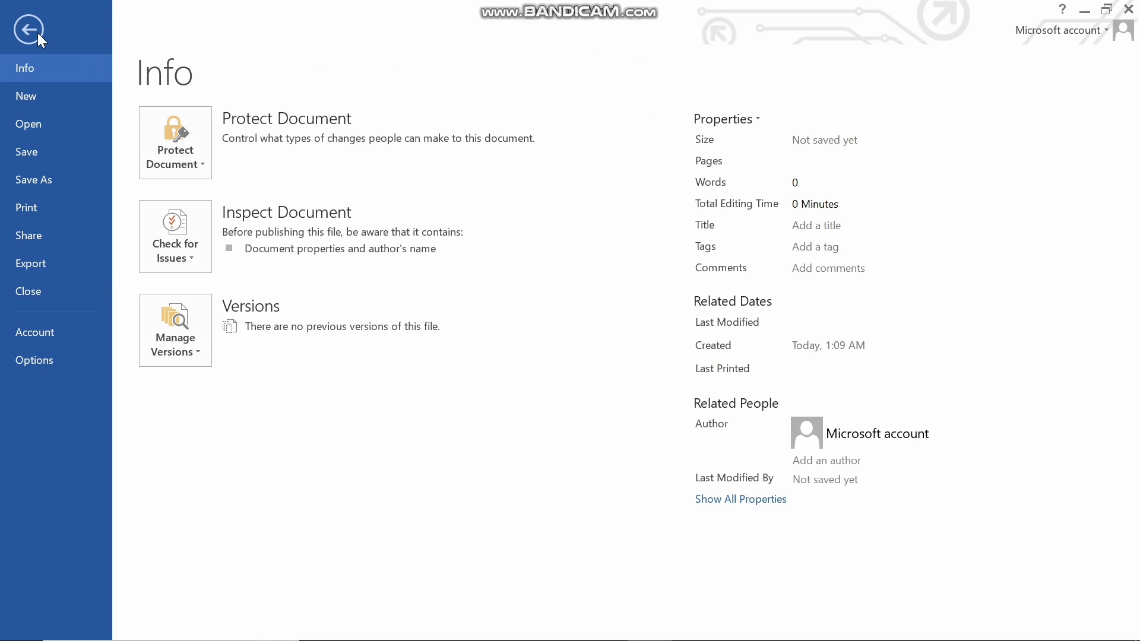
click(34, 33)
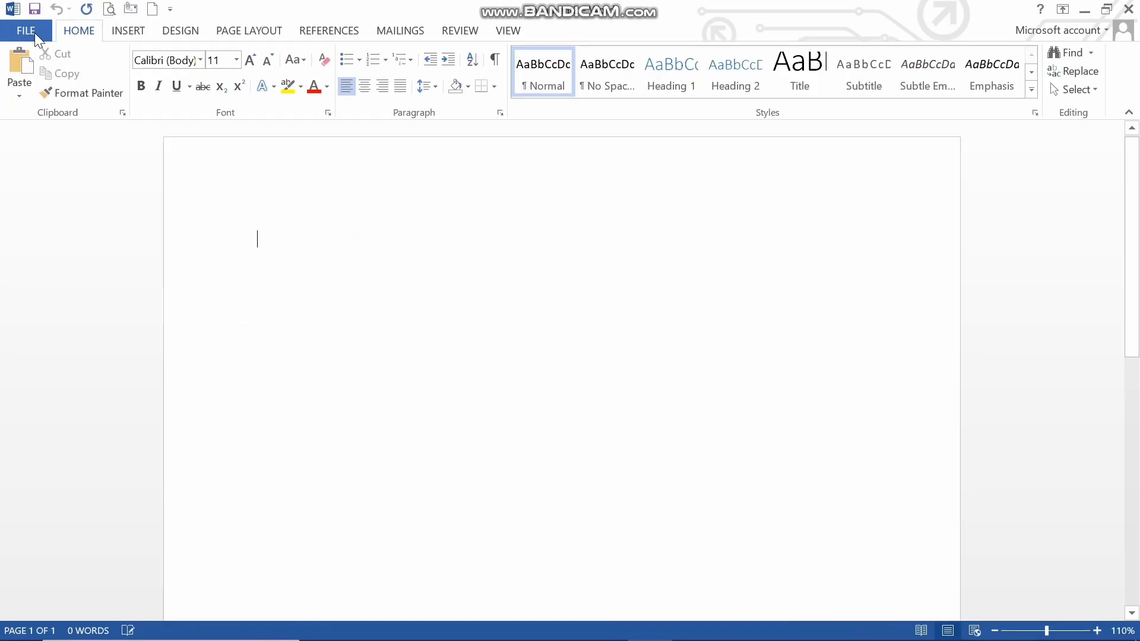